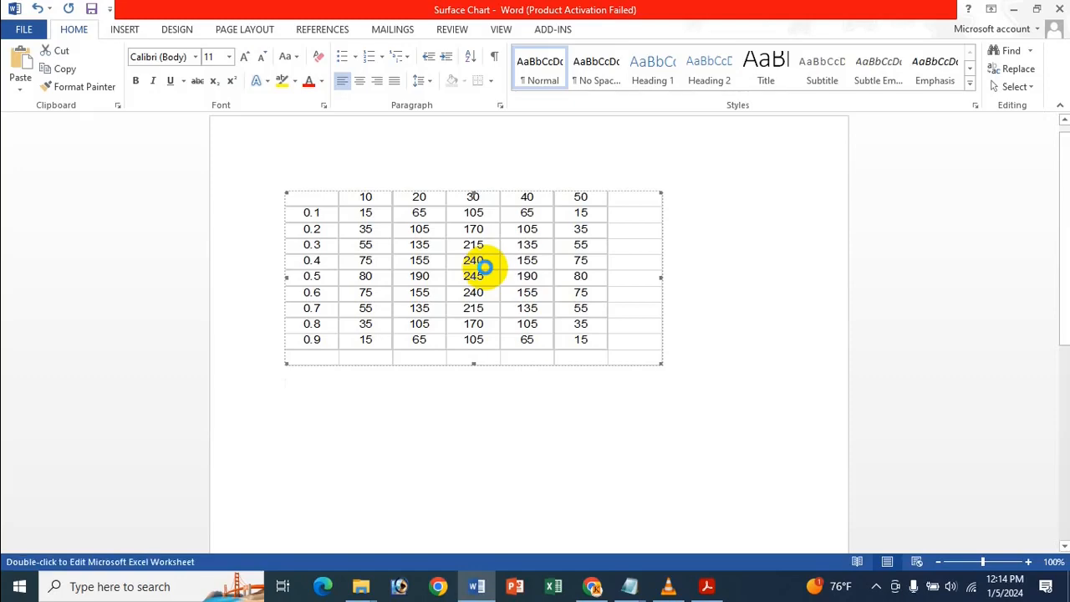
Copy cells A1:F10 from the embedded worksheet, dismissing the activation notice, and return to the document.
{"action": "double_click", "coordinate": [488, 266]}
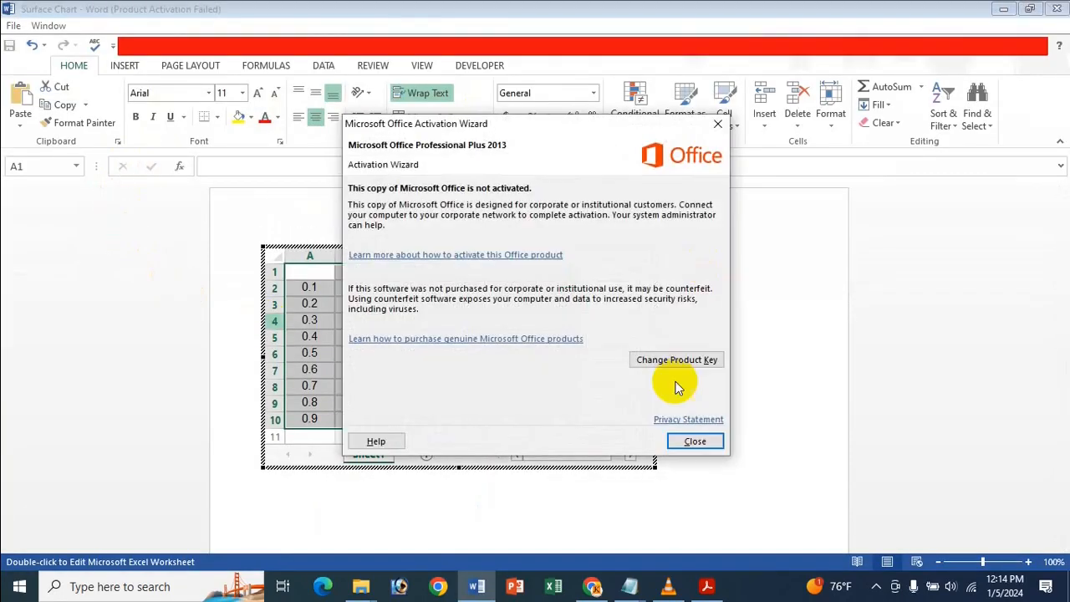
{"action": "left_click", "coordinate": [706, 441]}
{"action": "left_click", "coordinate": [512, 385]}
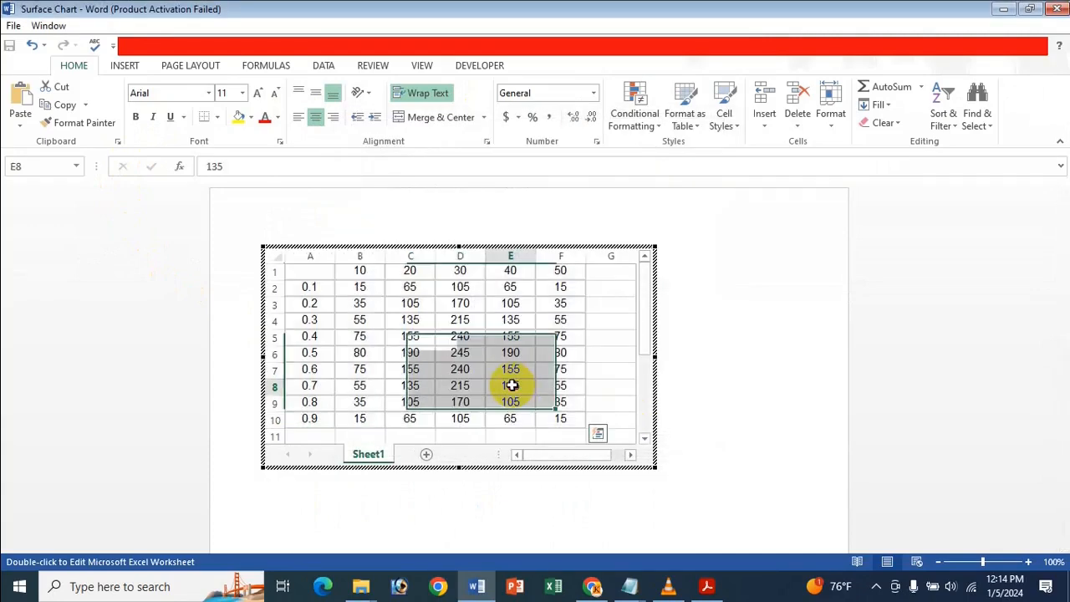
{"action": "left_click_drag", "start_coordinate": [304, 271], "coordinate": [564, 415]}
{"action": "key", "text": "ctrl+c"}
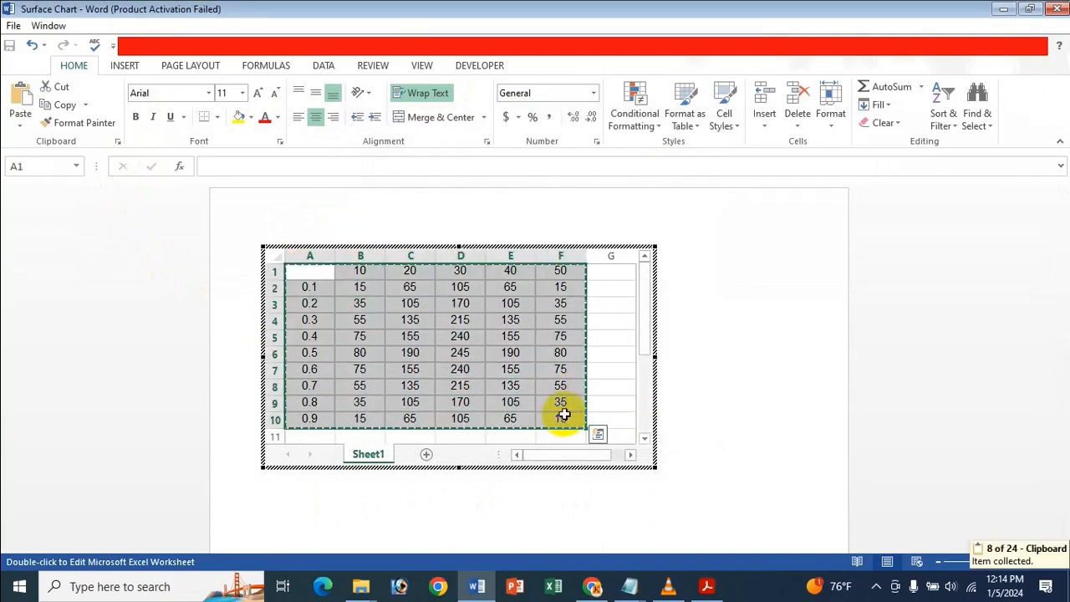
{"action": "left_click", "coordinate": [920, 317]}
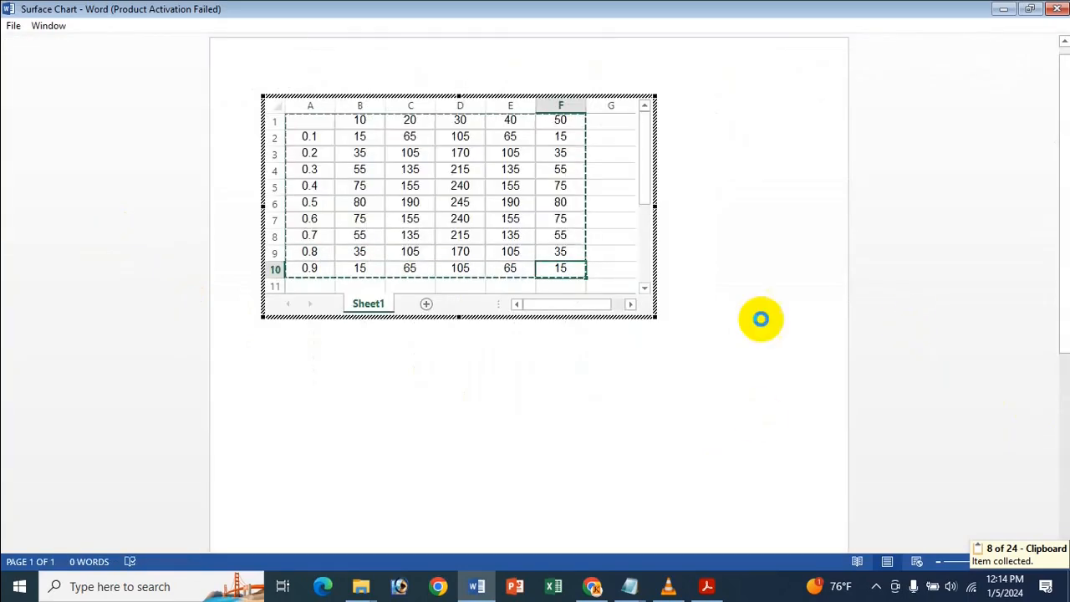
Start inserting a chart below the table and show the Surface chart types.
{"action": "left_click", "coordinate": [287, 403]}
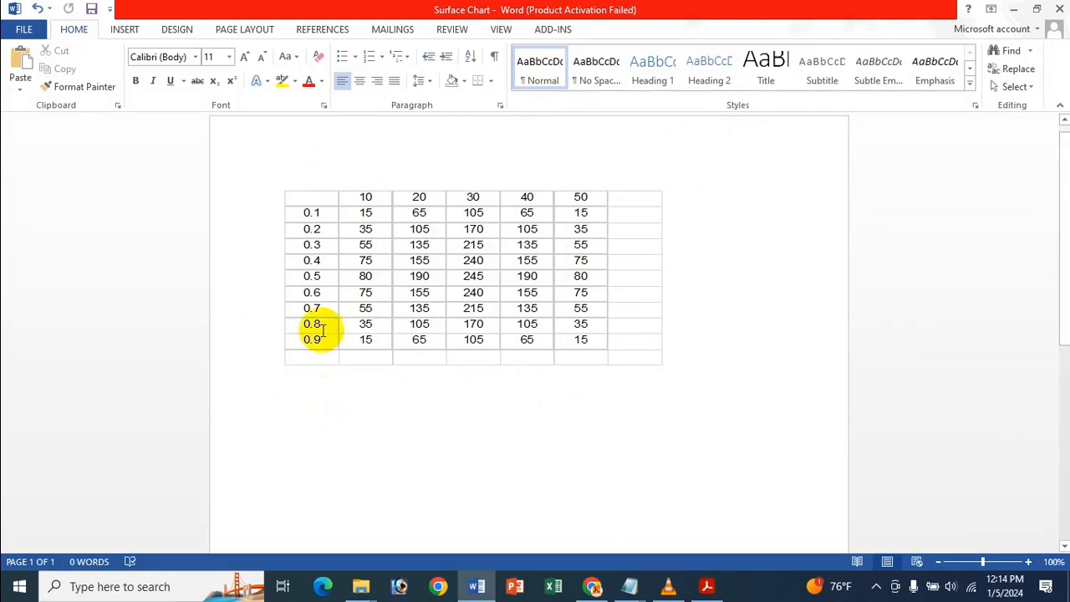
{"action": "left_click", "coordinate": [125, 30]}
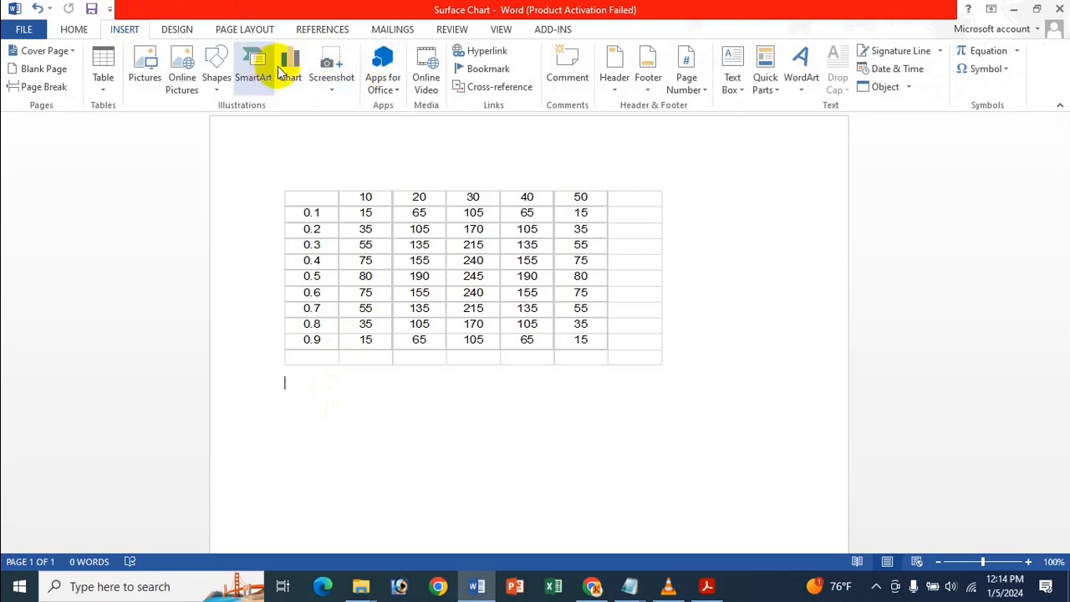
{"action": "left_click", "coordinate": [290, 65]}
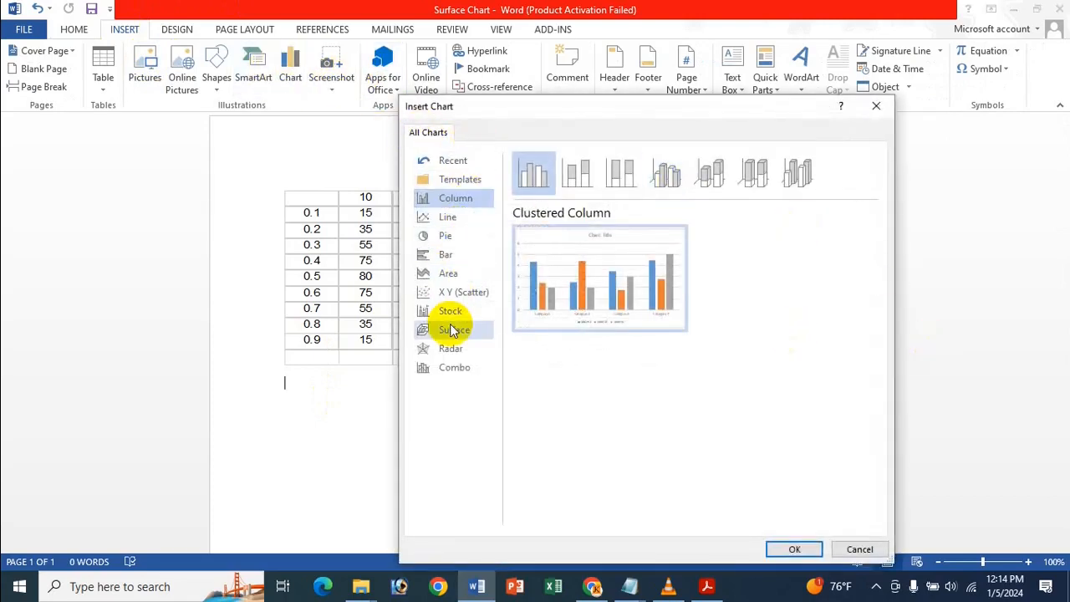
{"action": "mouse_move", "coordinate": [501, 339]}
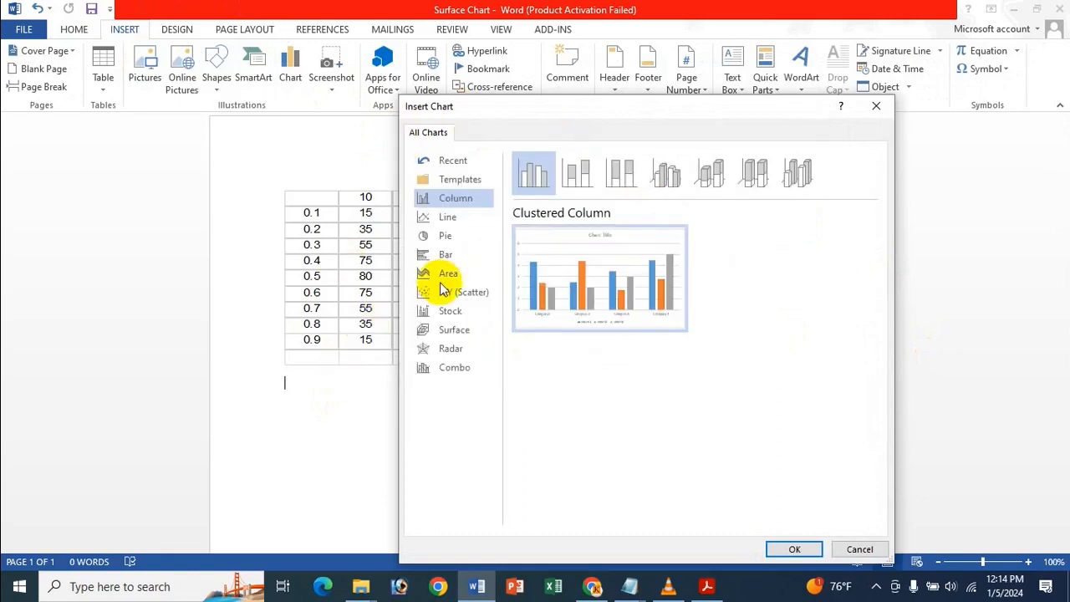
{"action": "left_click", "coordinate": [452, 335]}
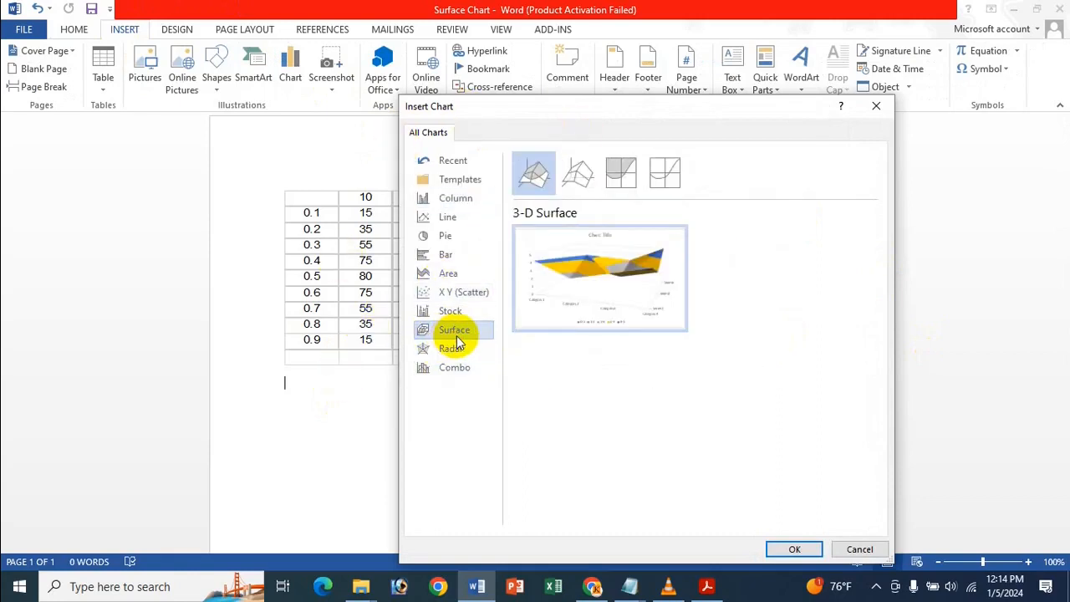
{"action": "mouse_move", "coordinate": [592, 273]}
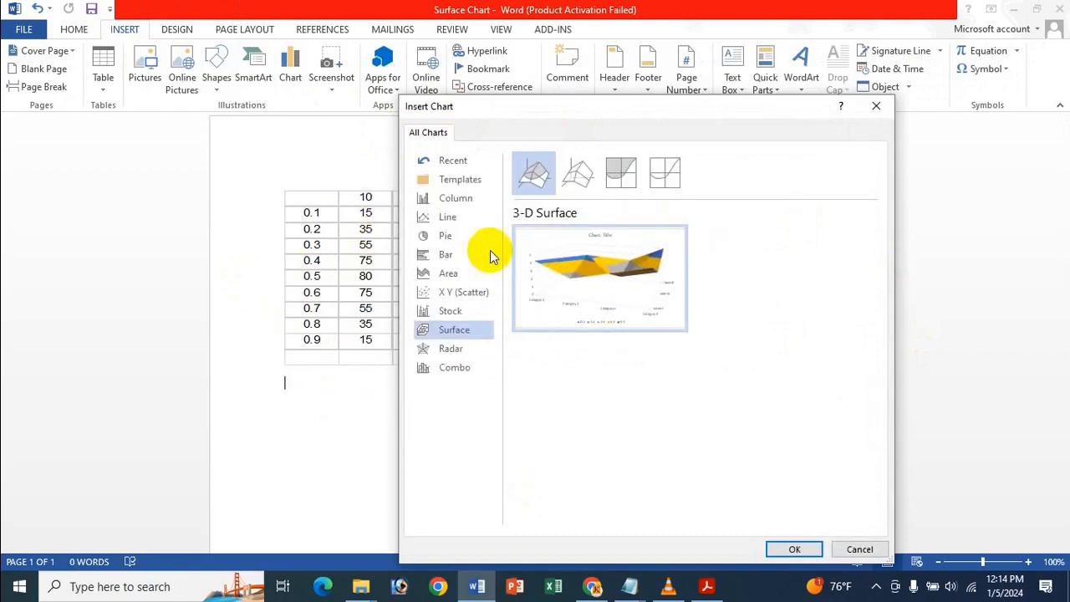
Preview the Column, Line, Pie, Bar, Area and X Y (Scatter) chart types.
{"action": "left_click", "coordinate": [454, 198]}
{"action": "left_click", "coordinate": [449, 216]}
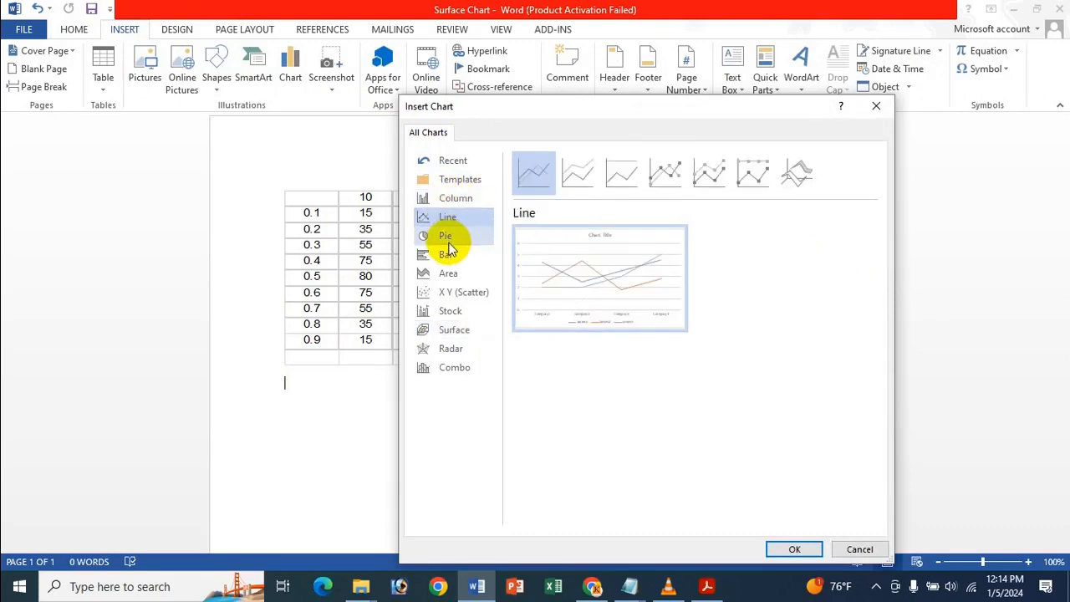
{"action": "left_click", "coordinate": [449, 239]}
{"action": "left_click", "coordinate": [448, 254]}
{"action": "left_click", "coordinate": [454, 278]}
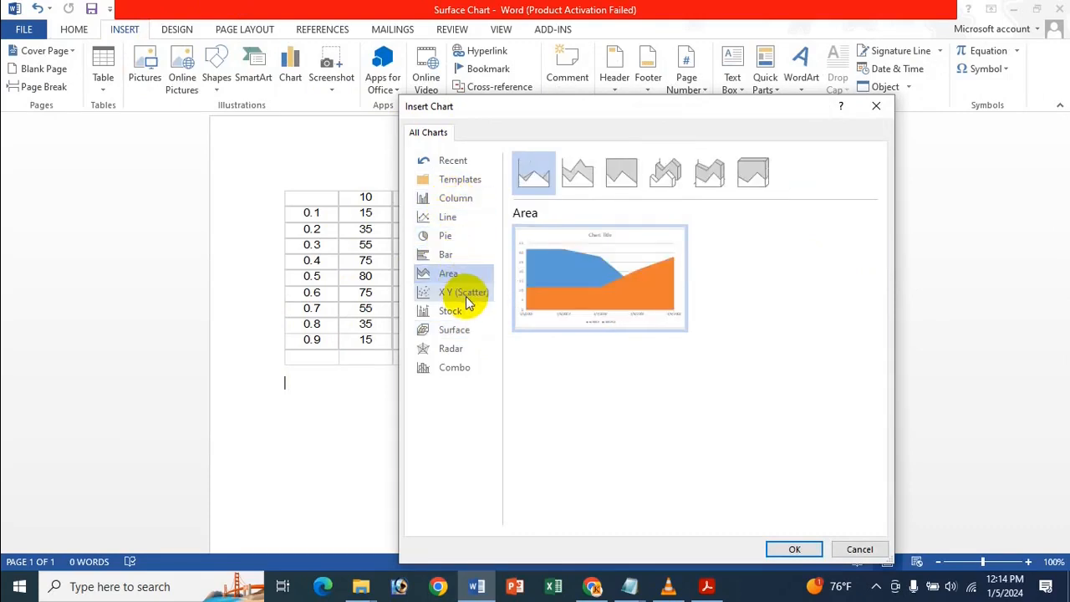
{"action": "left_click", "coordinate": [465, 295]}
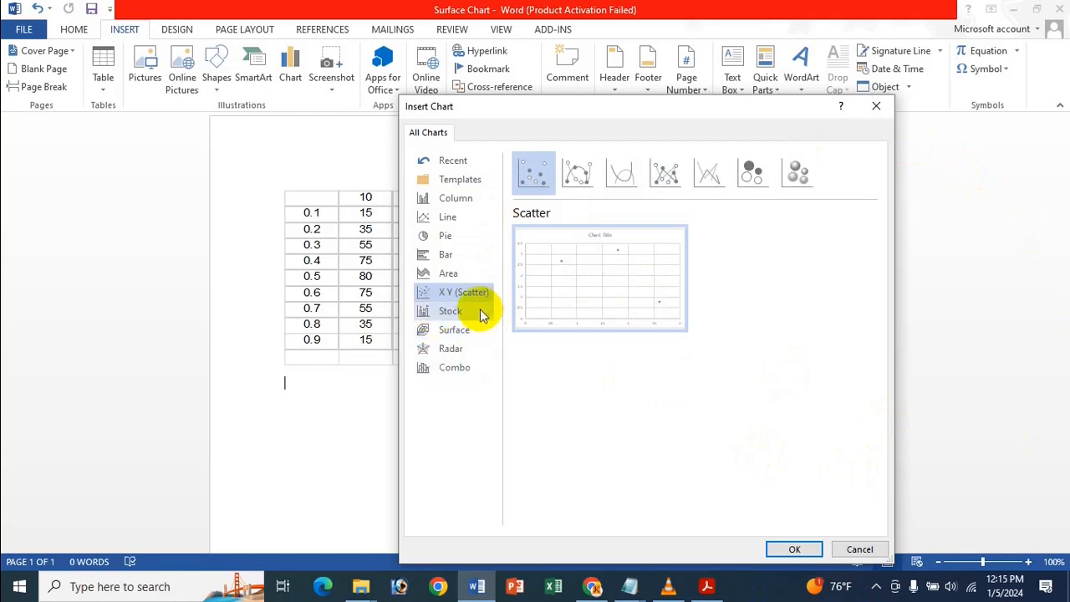
Compare the Surface chart subtypes, including Contour, and insert a 3-D Surface chart.
{"action": "left_click", "coordinate": [468, 335]}
{"action": "mouse_move", "coordinate": [560, 247]}
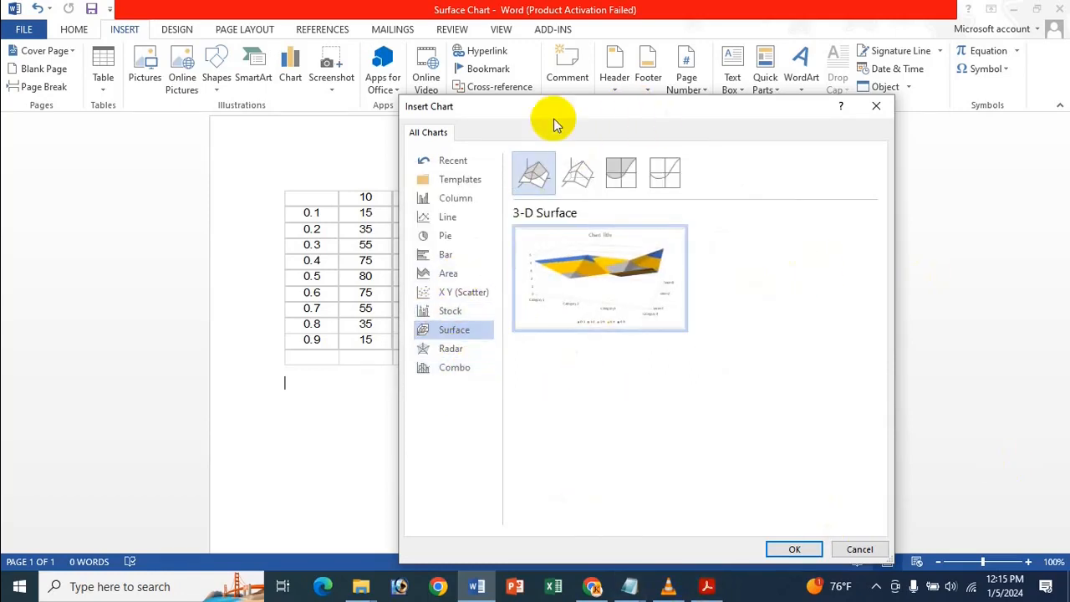
{"action": "left_click", "coordinate": [567, 183]}
{"action": "left_click", "coordinate": [528, 173]}
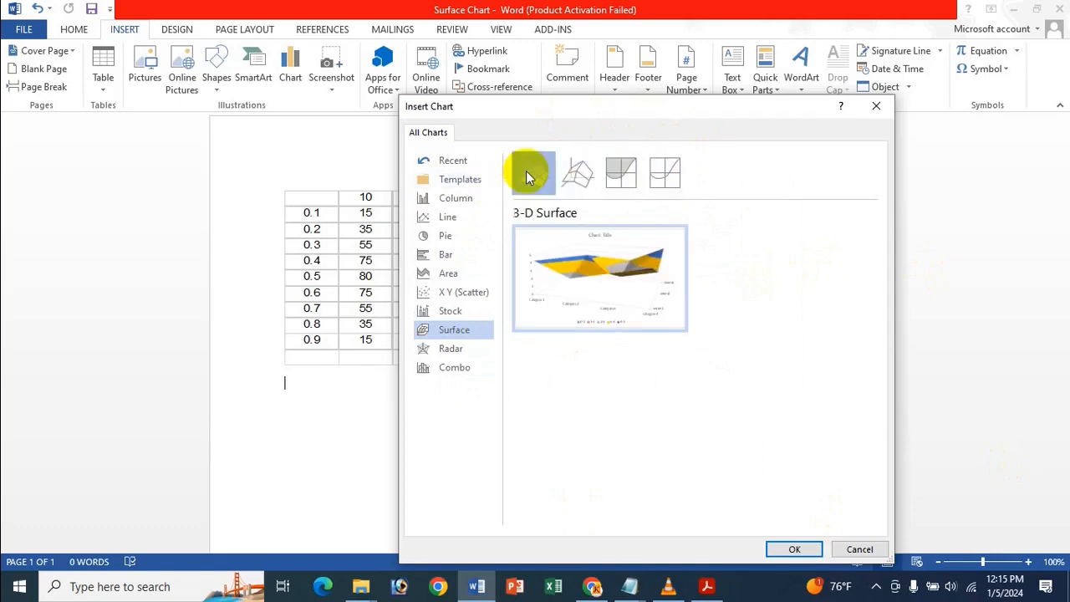
{"action": "left_click", "coordinate": [619, 175]}
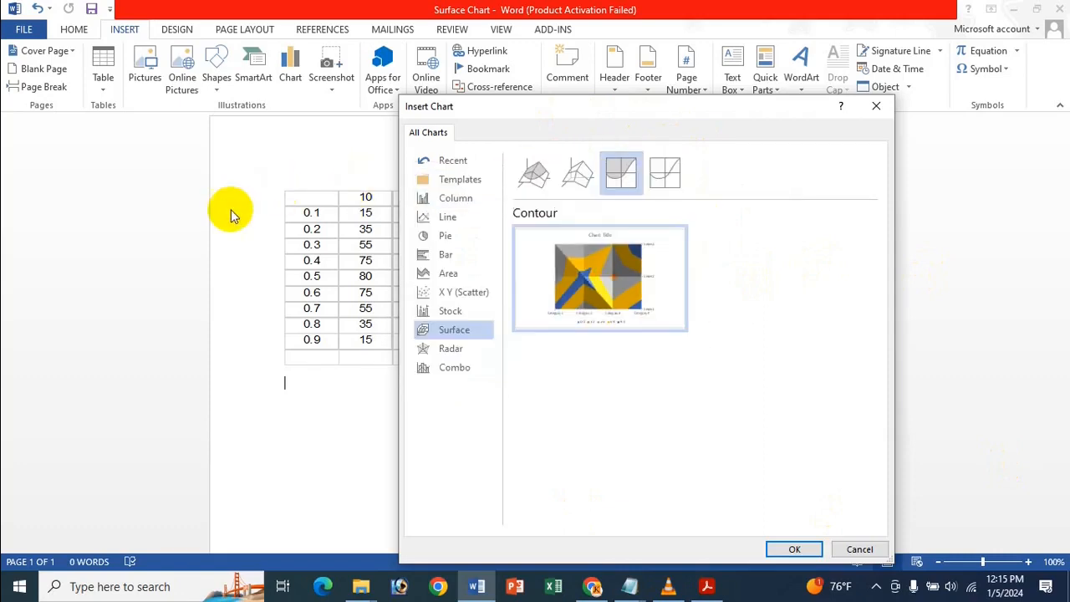
{"action": "left_click", "coordinate": [522, 169]}
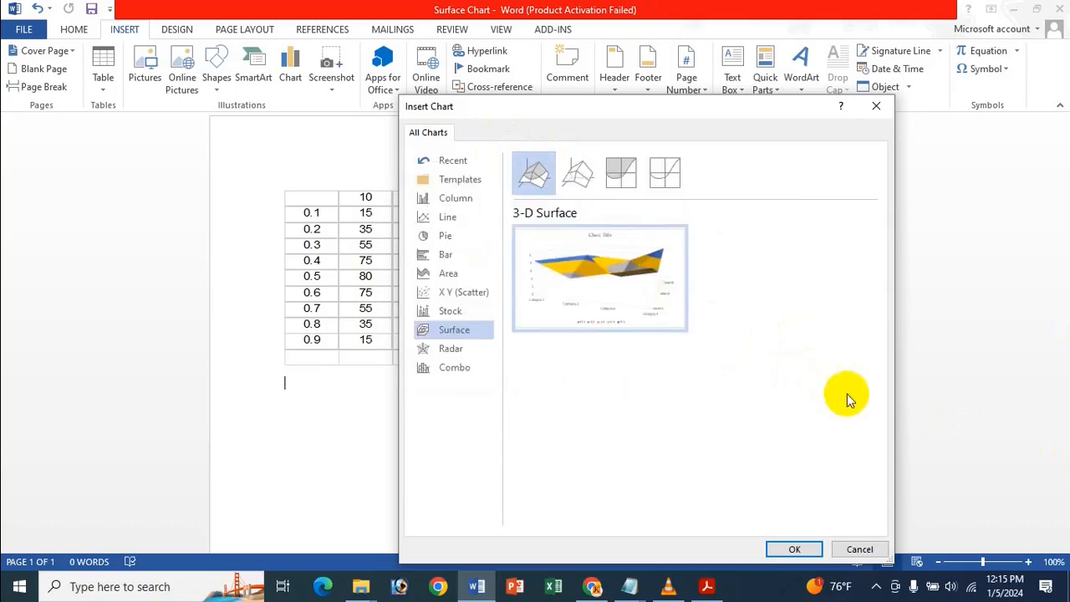
{"action": "left_click", "coordinate": [794, 545]}
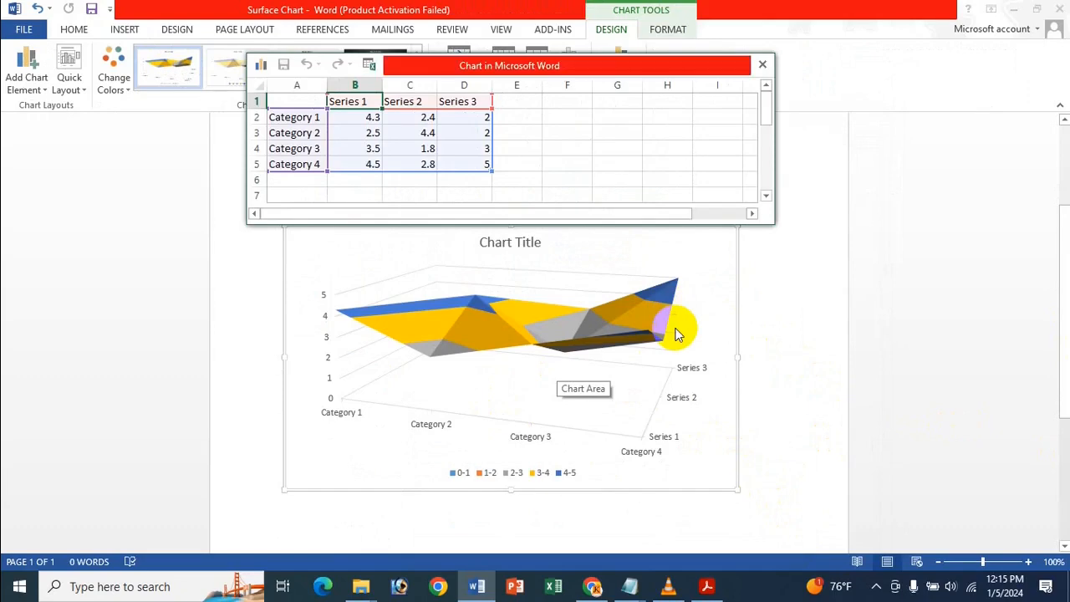
{"action": "left_click", "coordinate": [676, 332]}
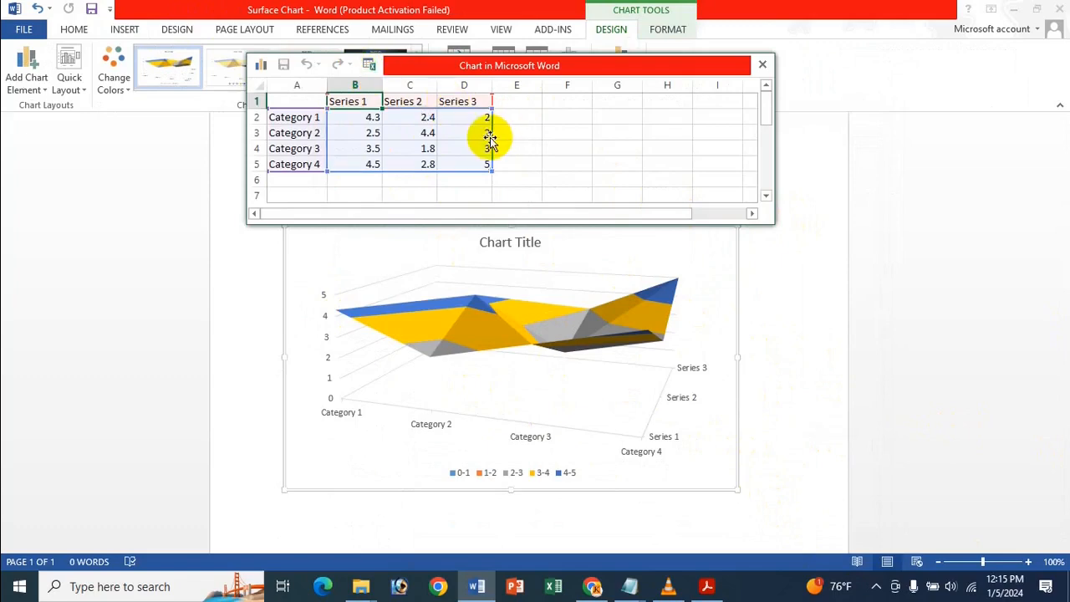
{"action": "left_click", "coordinate": [444, 127]}
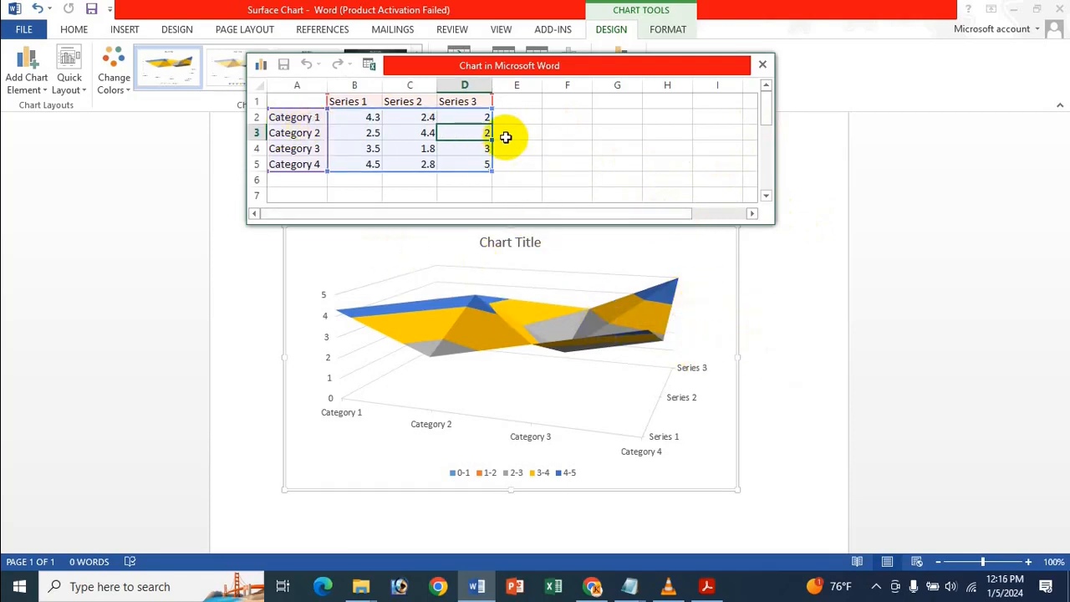
{"action": "left_click", "coordinate": [399, 116]}
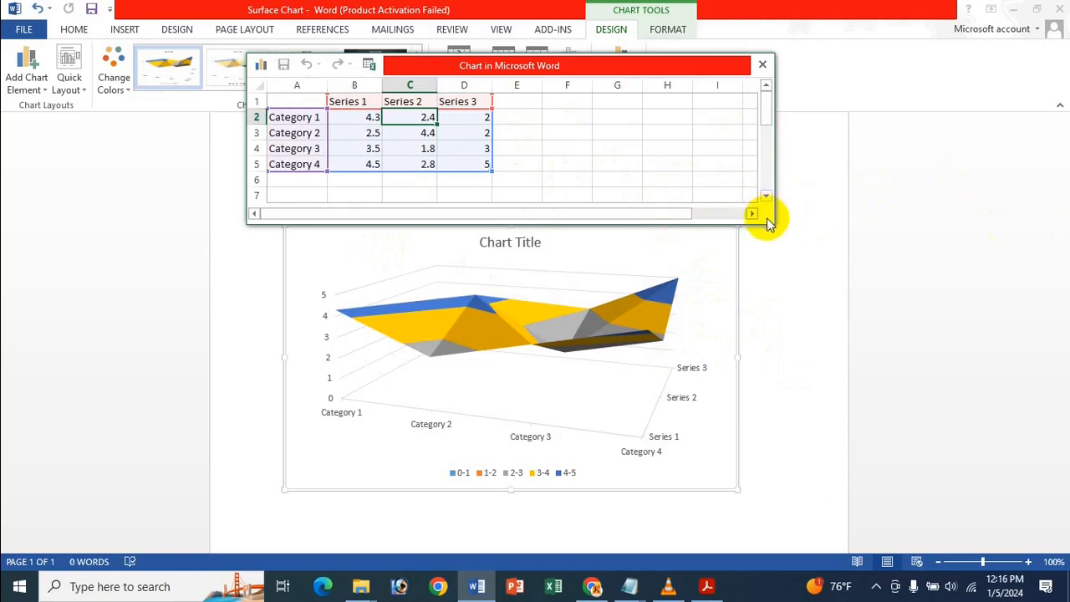
Enlarge the chart's data sheet and replace the sample data in A1:D5 with the copied table, starting at cell A1.
{"action": "left_click_drag", "start_coordinate": [700, 239], "coordinate": [714, 308]}
{"action": "left_click", "coordinate": [409, 226]}
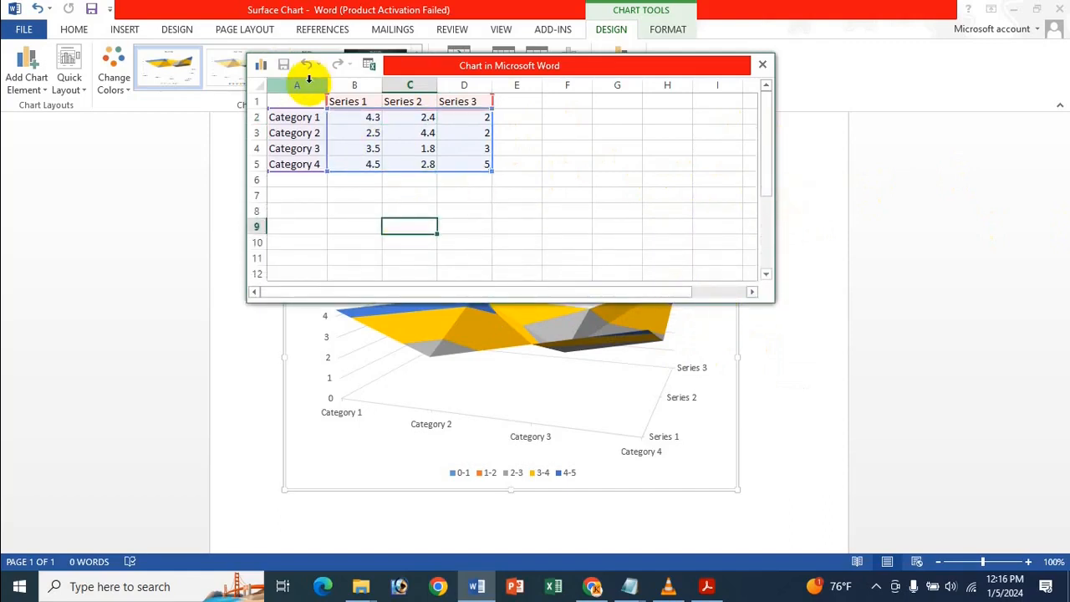
{"action": "left_click", "coordinate": [303, 102]}
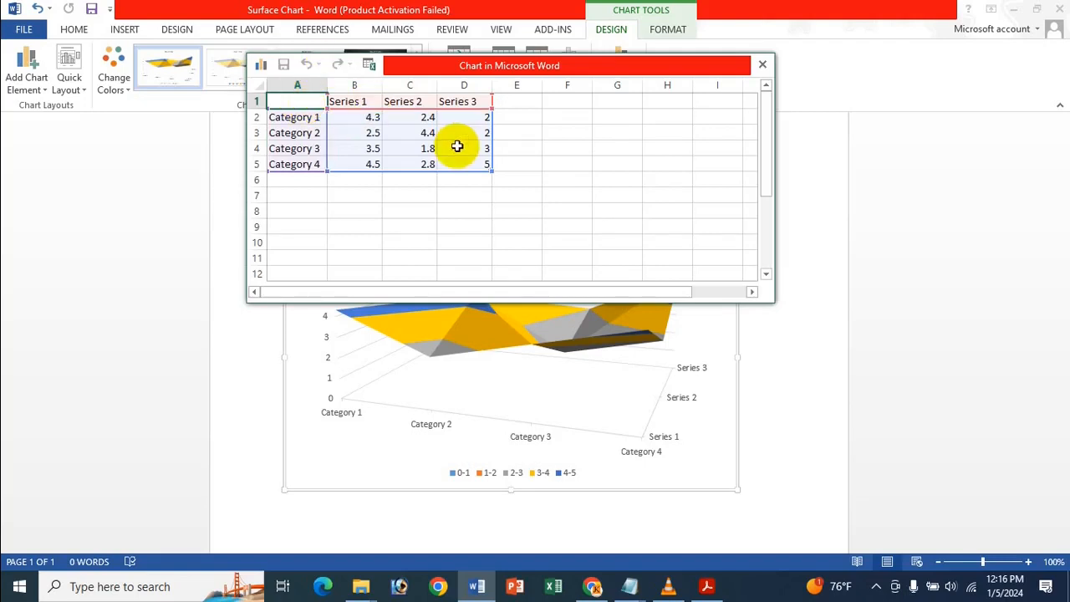
{"action": "left_click_drag", "start_coordinate": [482, 160], "coordinate": [410, 134]}
{"action": "left_click", "coordinate": [297, 102], "text": "shift"}
{"action": "key", "text": "Delete"}
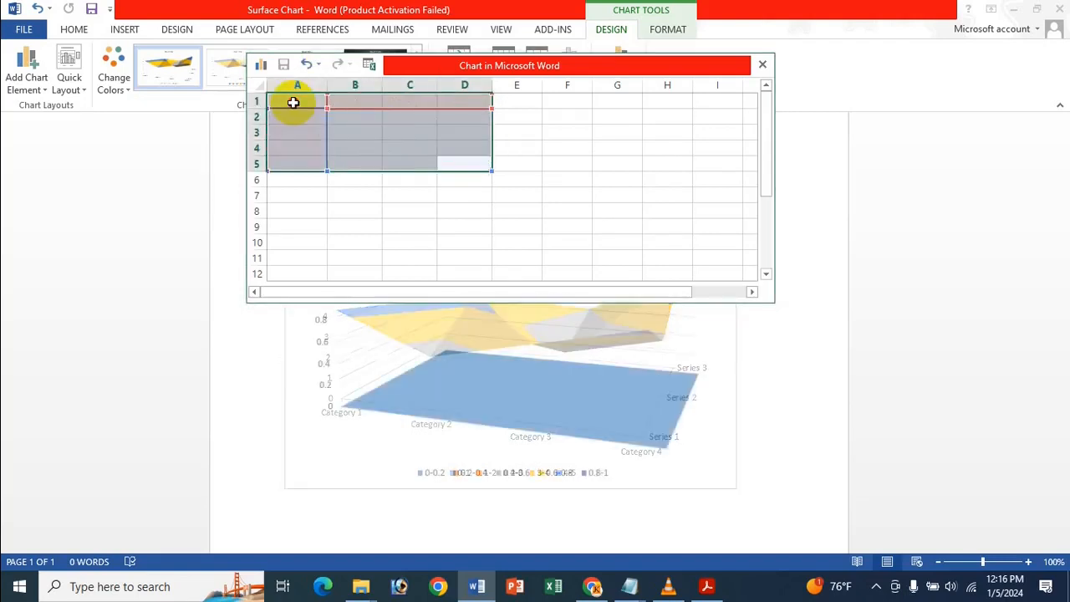
{"action": "left_click", "coordinate": [292, 99]}
{"action": "key", "text": "ctrl+v"}
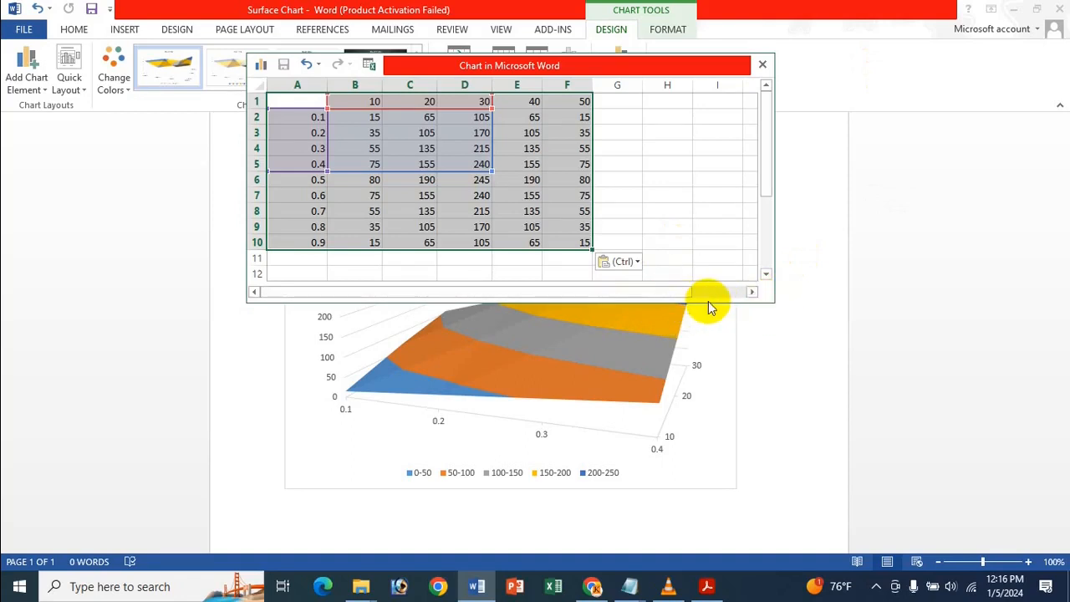
Resize the data sheet, extend the chart's data range to cell F10, and close the sheet.
{"action": "left_click_drag", "start_coordinate": [707, 303], "coordinate": [699, 223]}
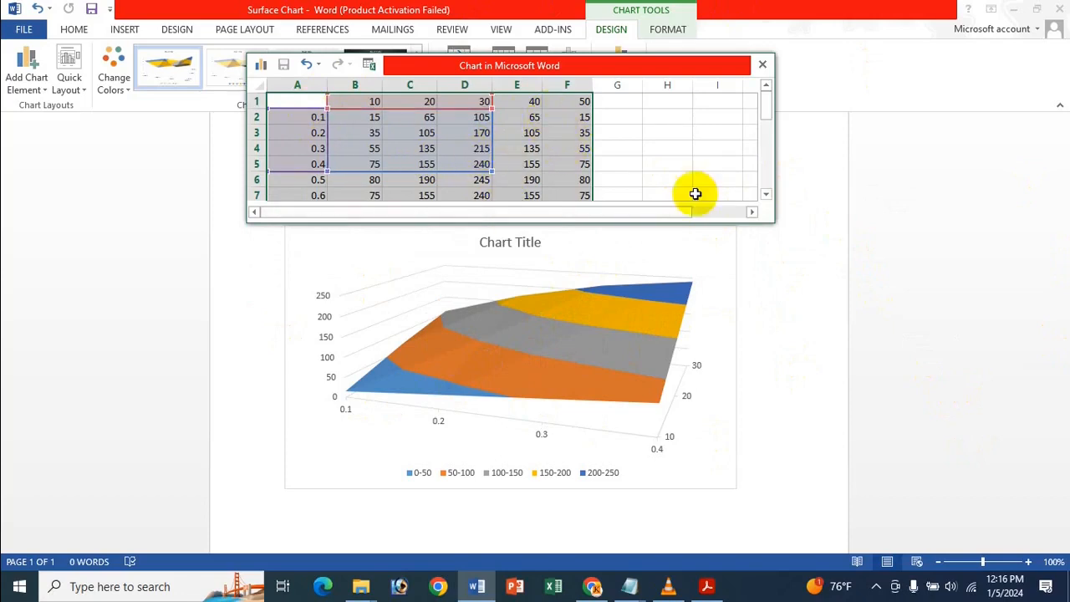
{"action": "left_click_drag", "start_coordinate": [774, 222], "coordinate": [655, 275]}
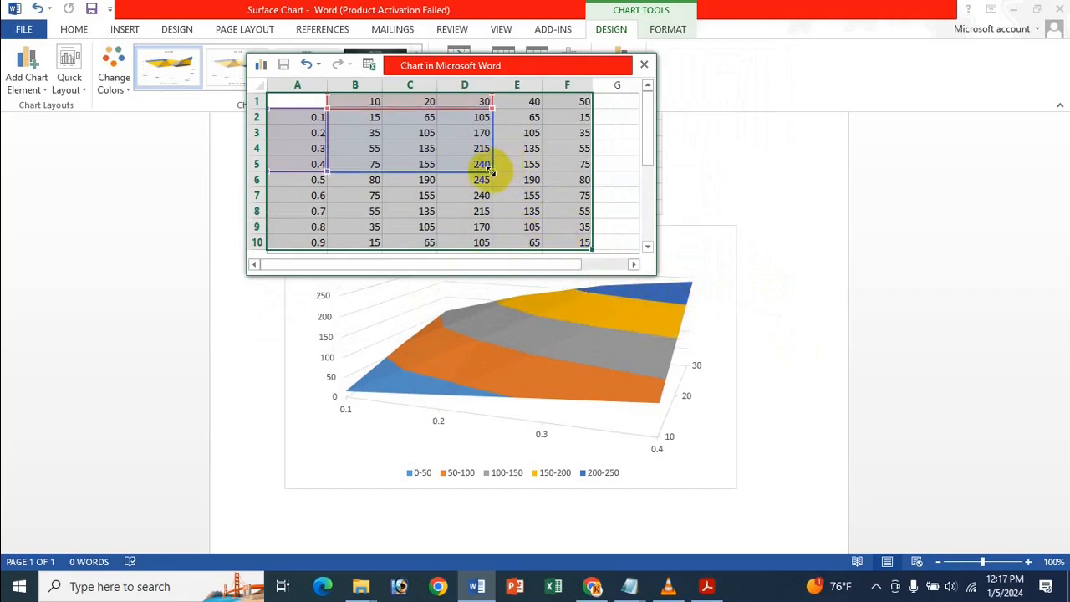
{"action": "left_click_drag", "start_coordinate": [492, 170], "coordinate": [585, 251]}
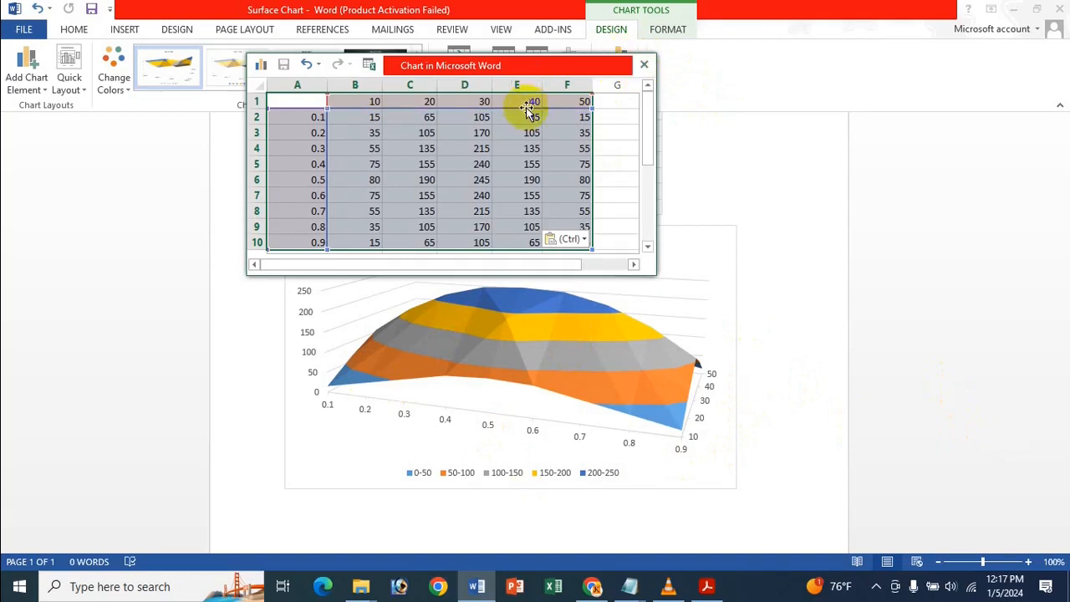
{"action": "left_click", "coordinate": [646, 67]}
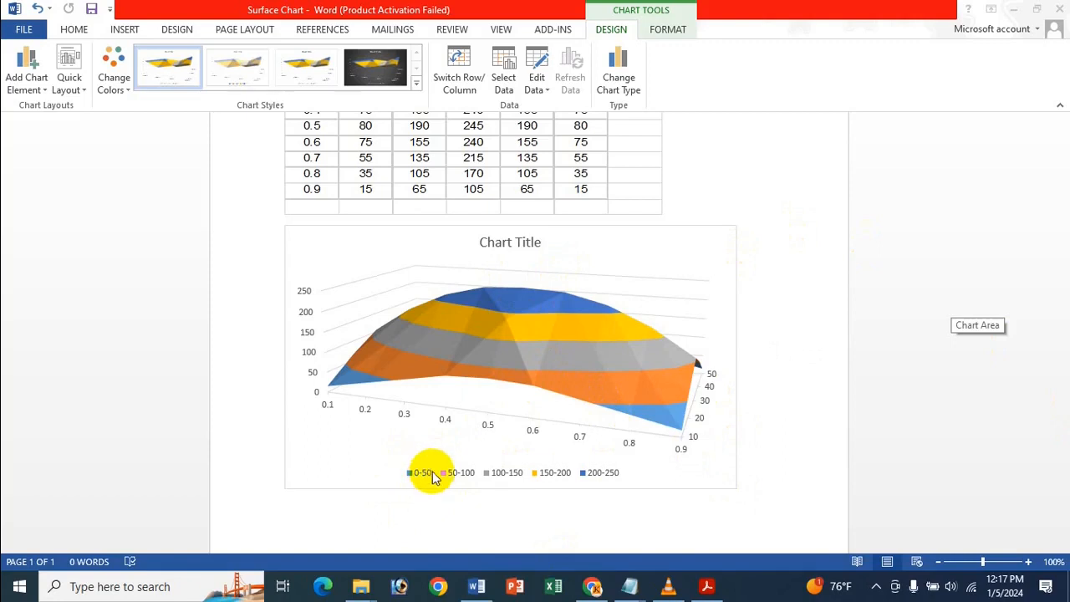
{"action": "left_click", "coordinate": [489, 323]}
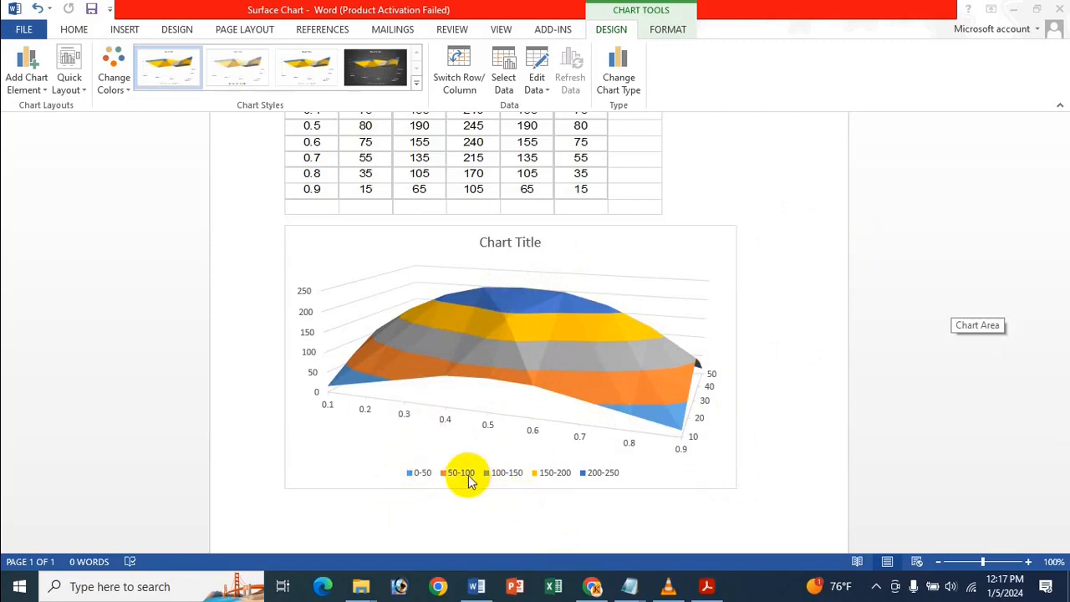
{"action": "left_click", "coordinate": [491, 331]}
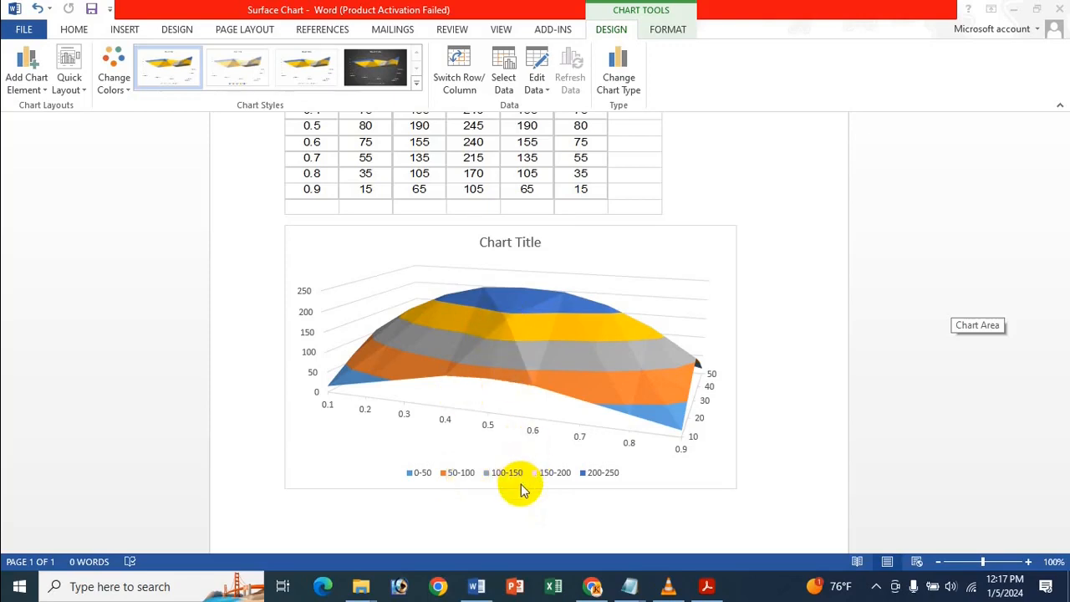
{"action": "left_click", "coordinate": [519, 348]}
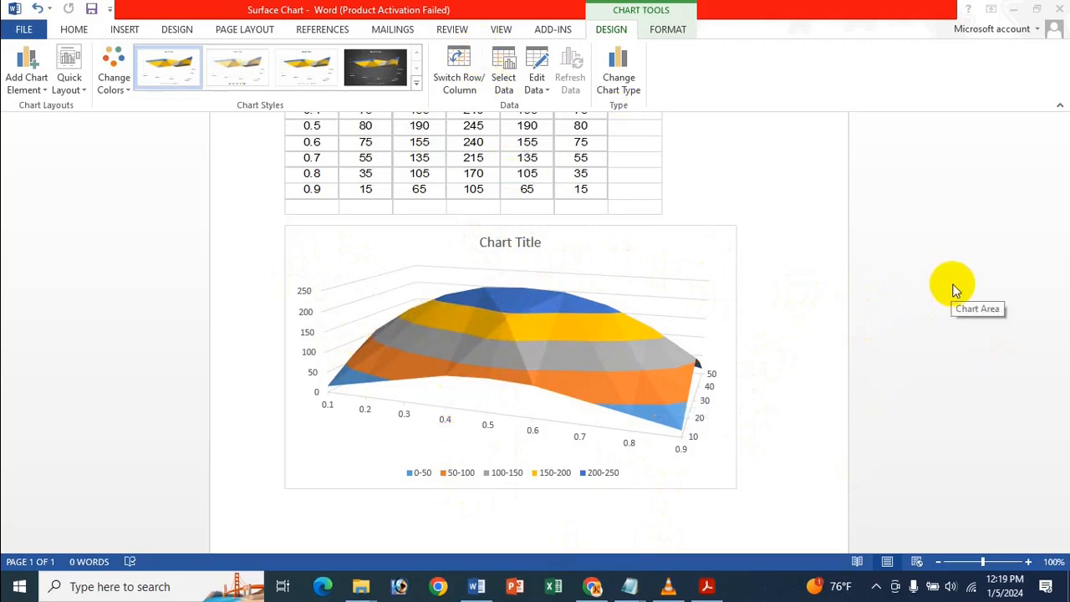
Replace the chart's placeholder title with the text "Surface Chart".
{"action": "left_click", "coordinate": [707, 246]}
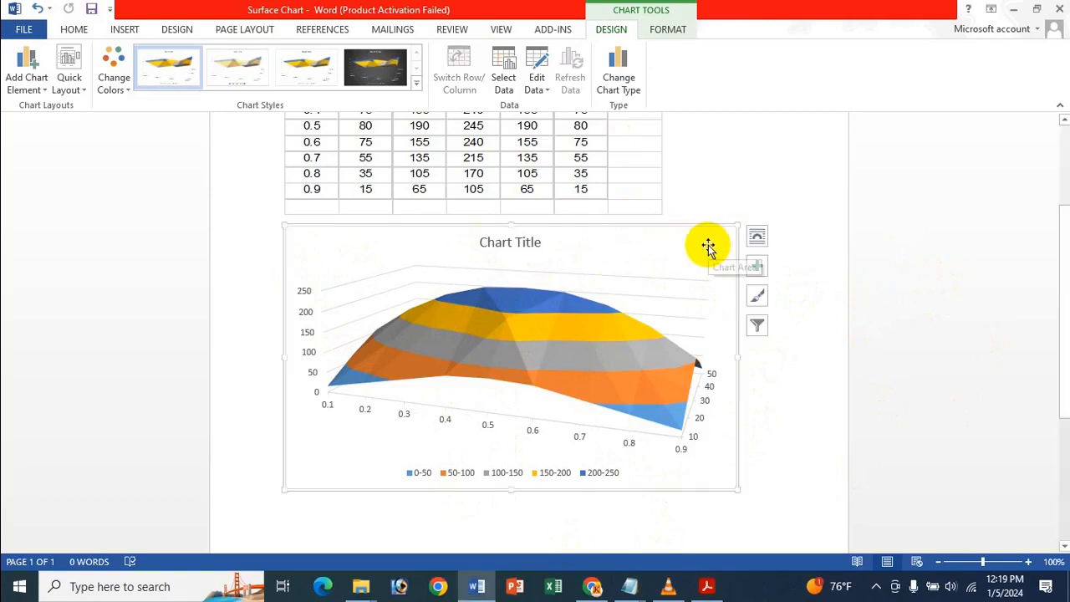
{"action": "left_click", "coordinate": [758, 268]}
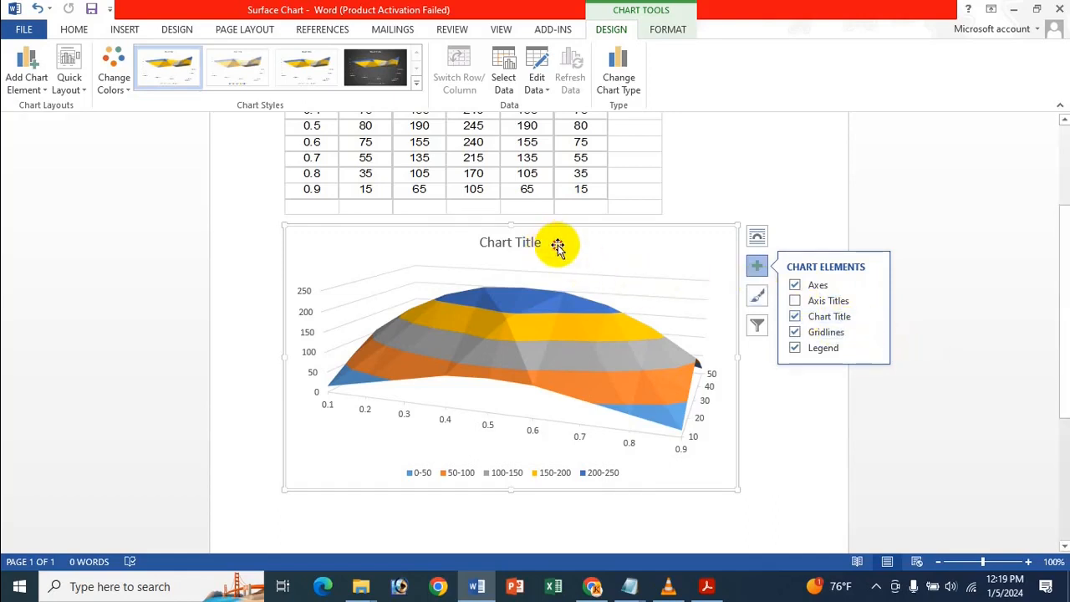
{"action": "left_click", "coordinate": [520, 241]}
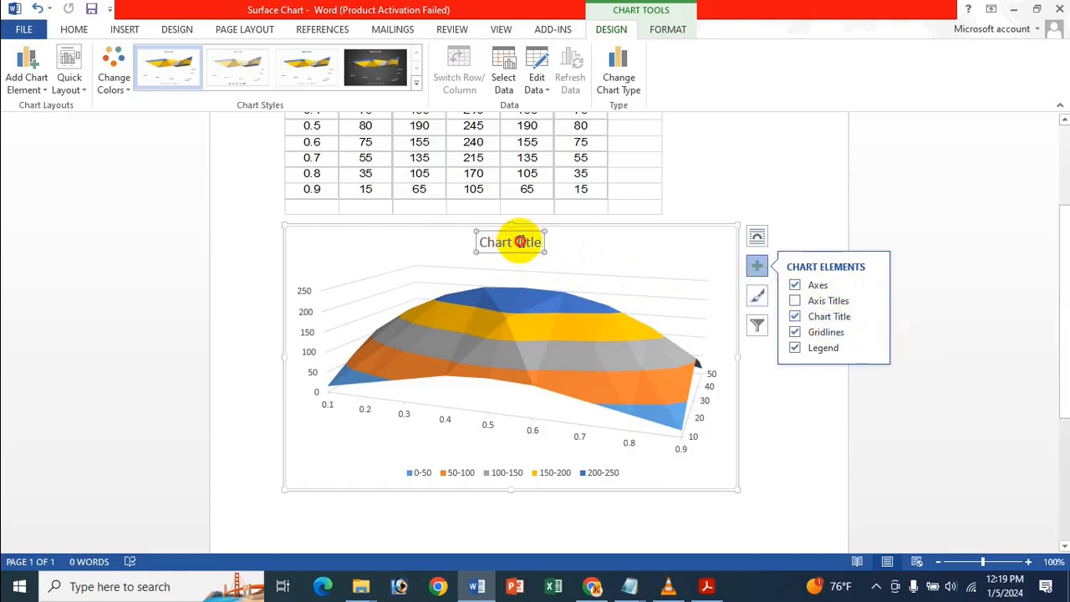
{"action": "left_click", "coordinate": [520, 241]}
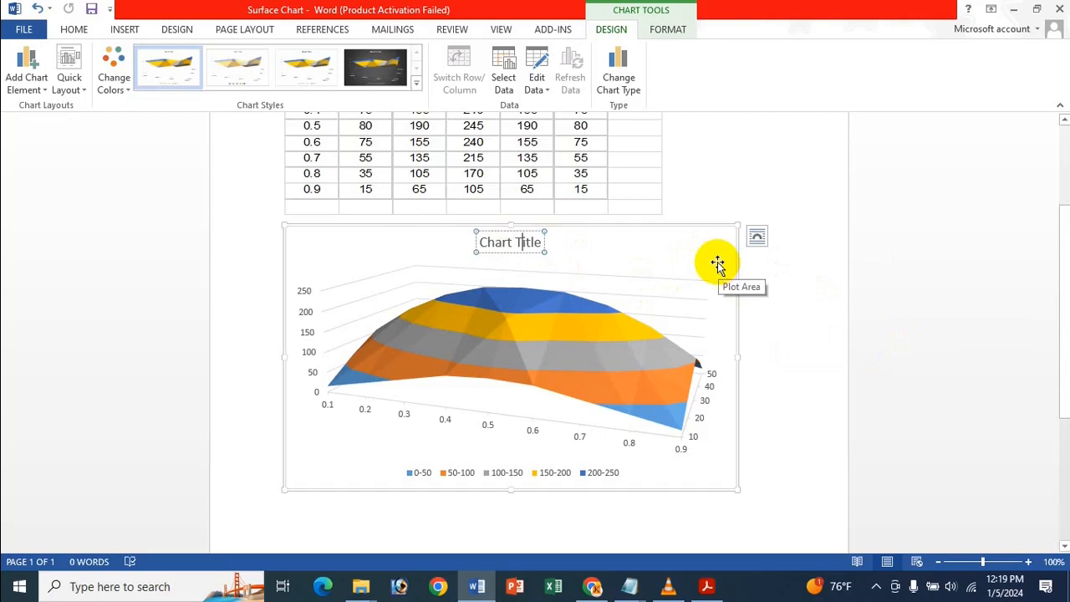
{"action": "key", "text": "ctrl+a"}
{"action": "key", "text": "Delete"}
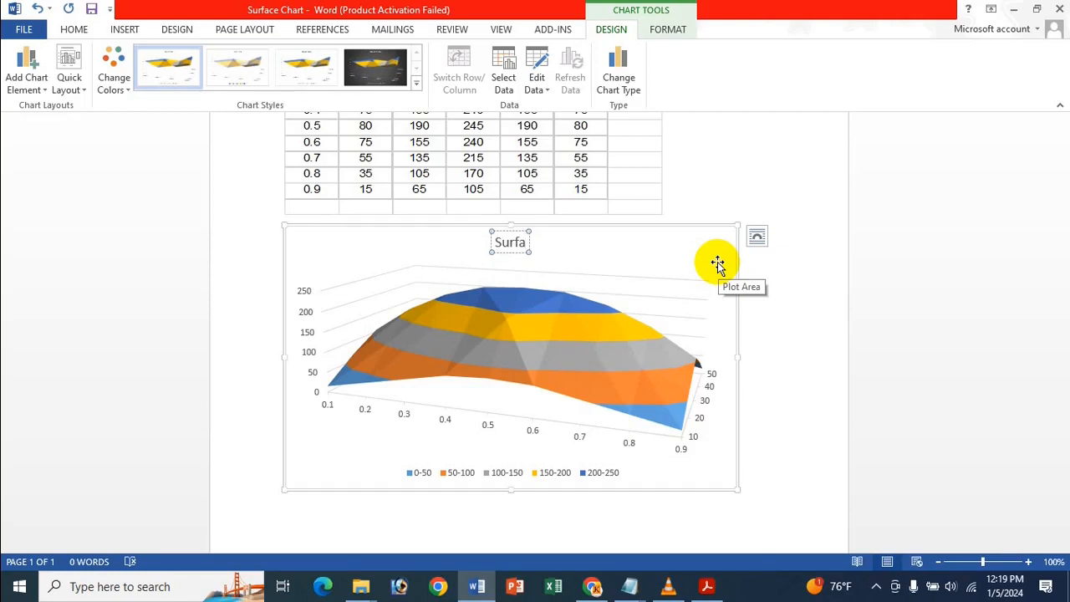
{"action": "type", "text": "e"}
{"action": "key", "text": "BackSpace"}
{"action": "type", "text": "ce"}
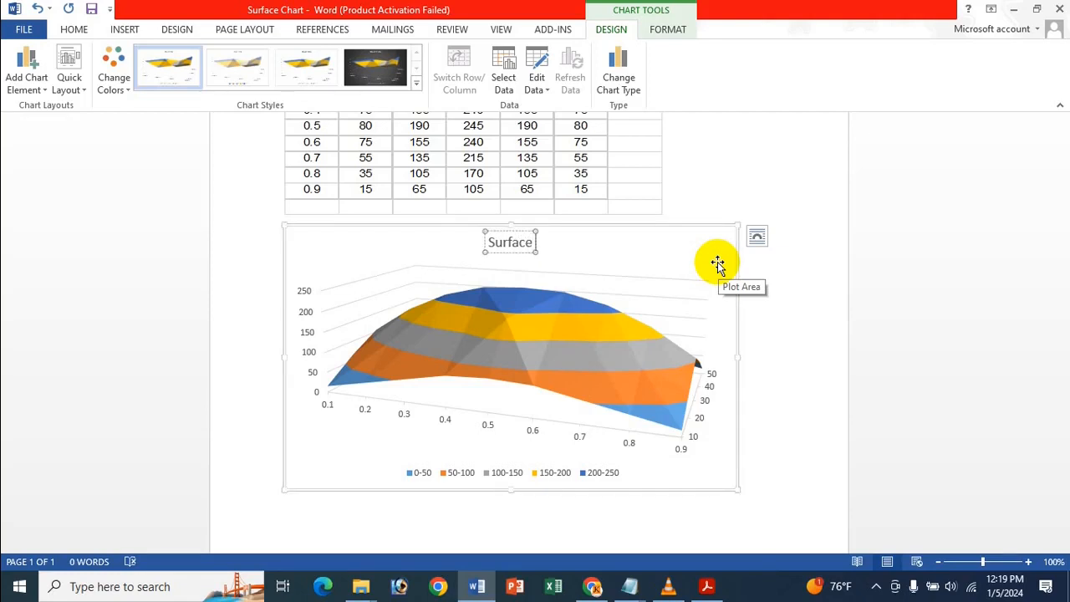
{"action": "type", "text": " Chart"}
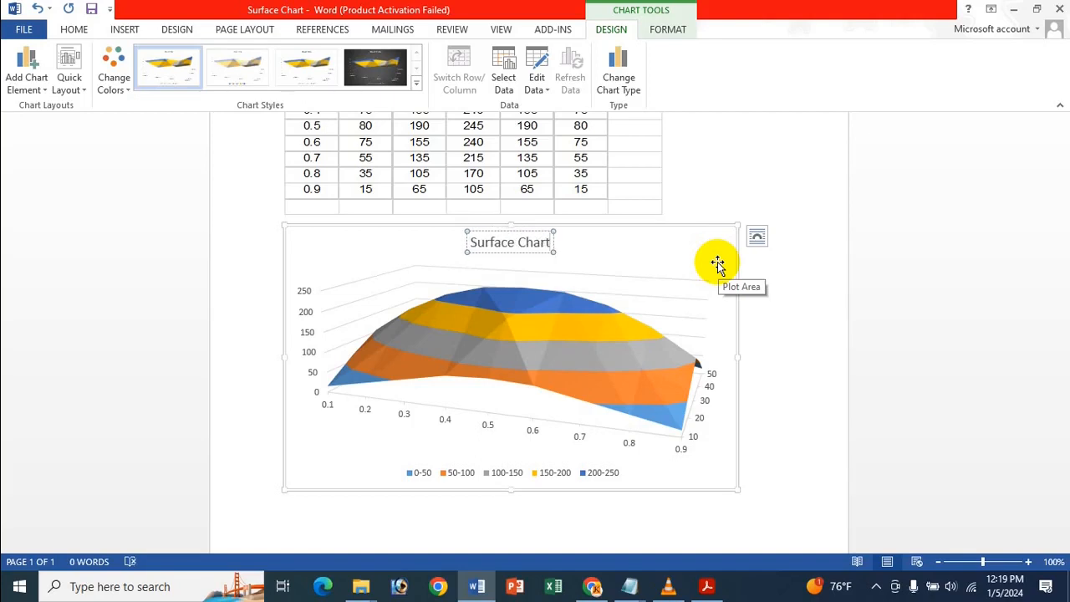
Add the word "Icche" at the start of the chart title so it reads "Icche Surface Chart".
{"action": "key", "text": "Home"}
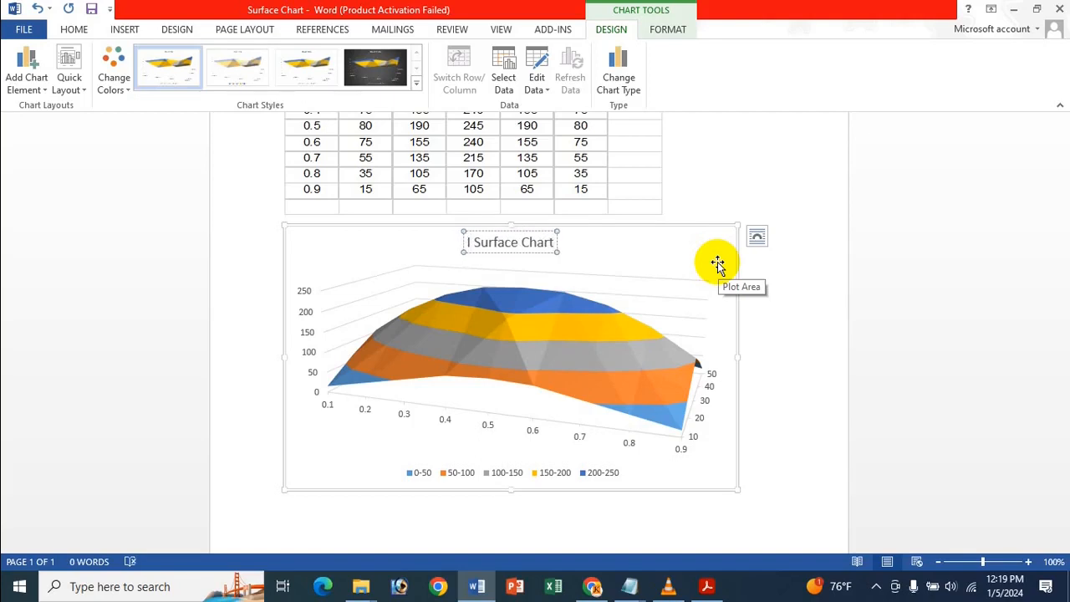
{"action": "type", "text": "cche"}
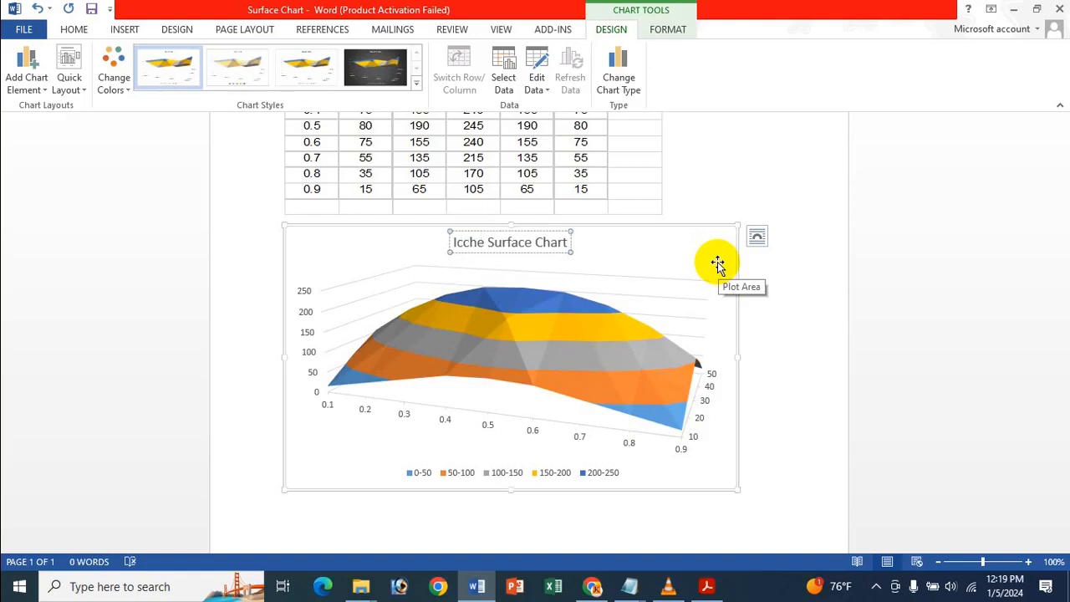
{"action": "left_click", "coordinate": [414, 261]}
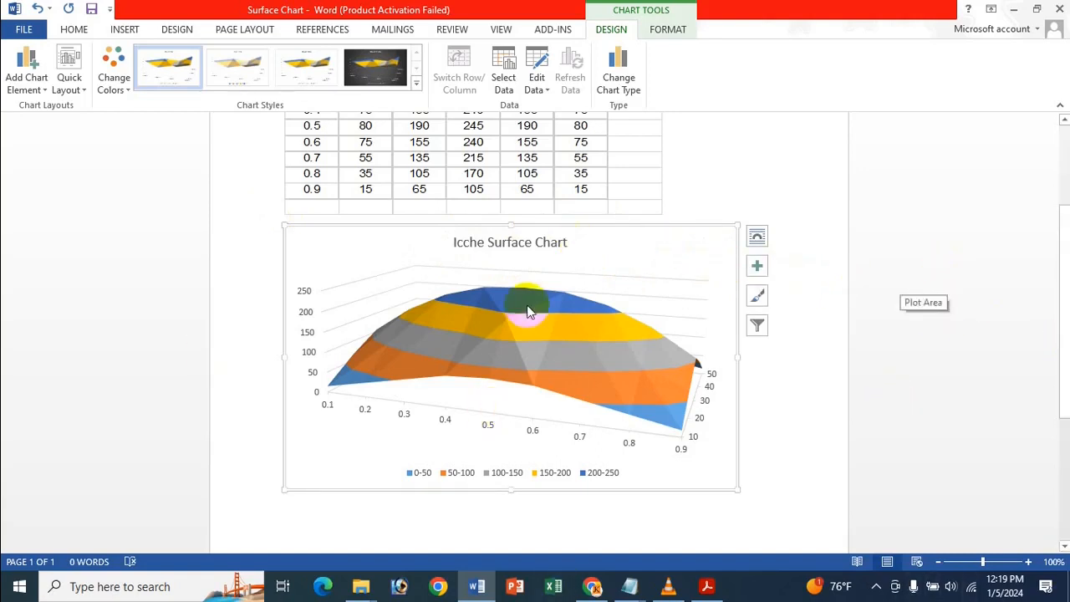
Open the chart title's formatting options directly from the title text, and close them again.
{"action": "left_click", "coordinate": [502, 244]}
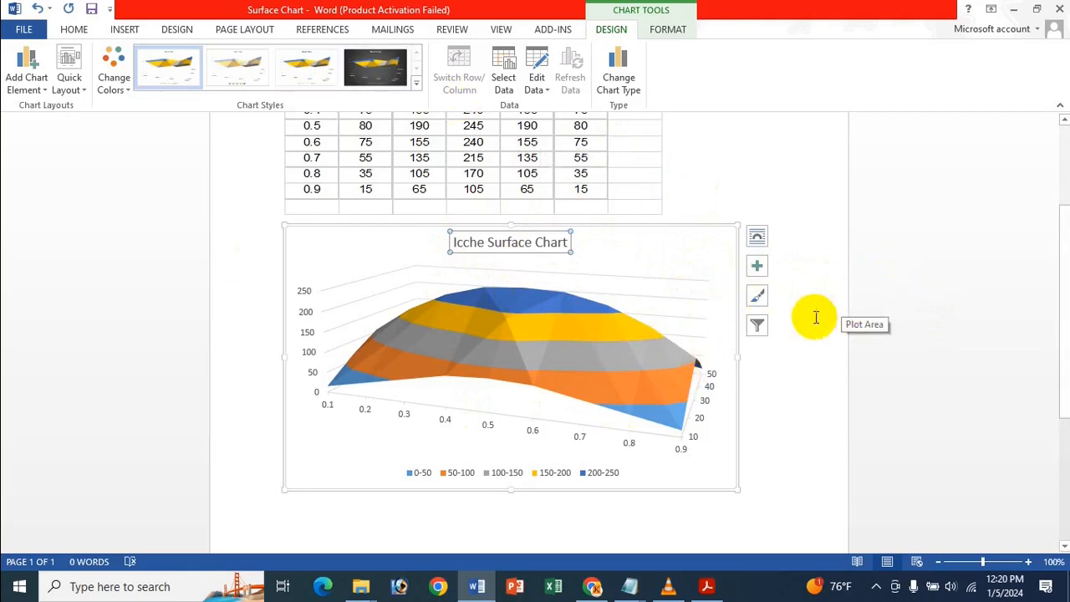
{"action": "double_click", "coordinate": [550, 242]}
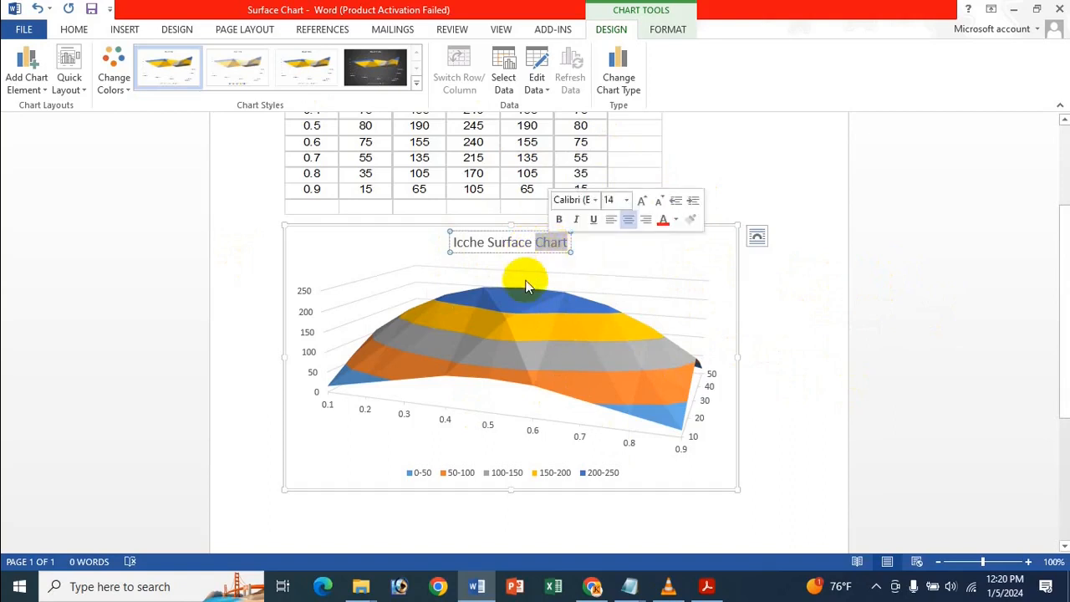
{"action": "left_click", "coordinate": [635, 250]}
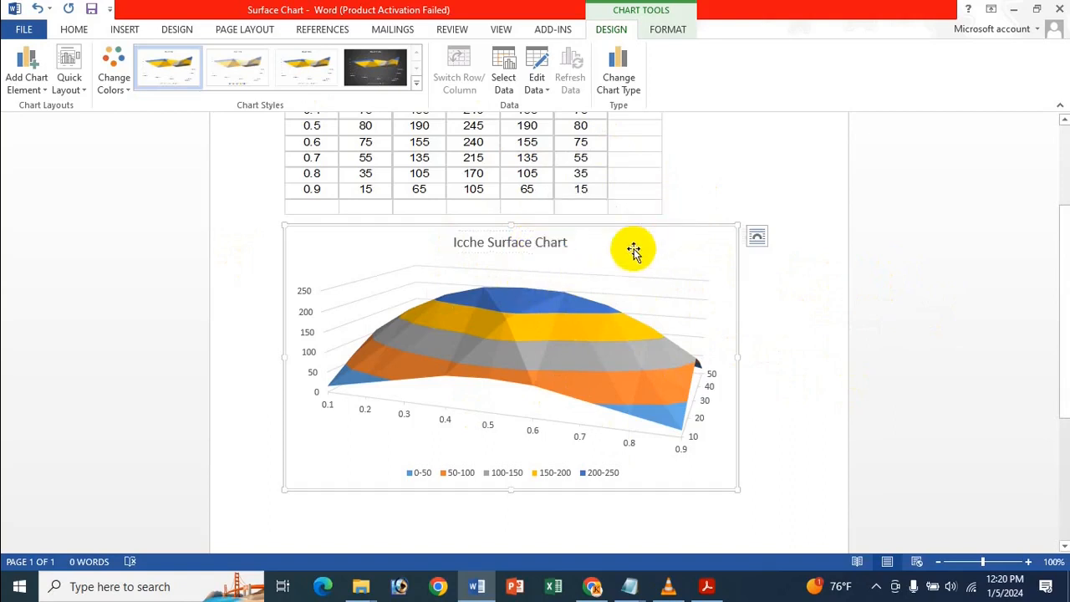
{"action": "double_click", "coordinate": [542, 243]}
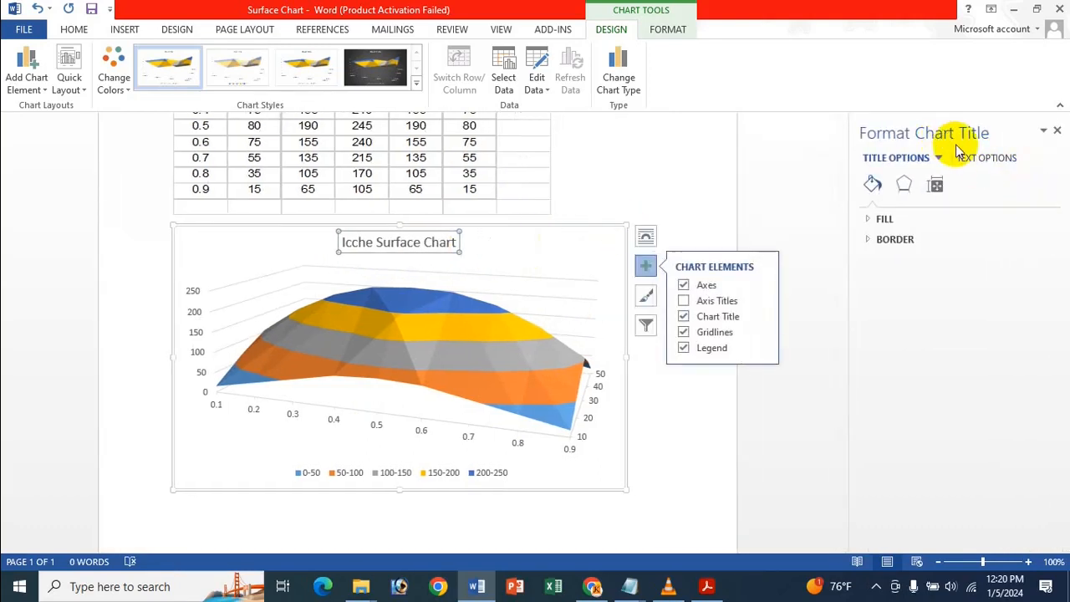
{"action": "left_click", "coordinate": [1057, 131]}
{"action": "right_click", "coordinate": [498, 247]}
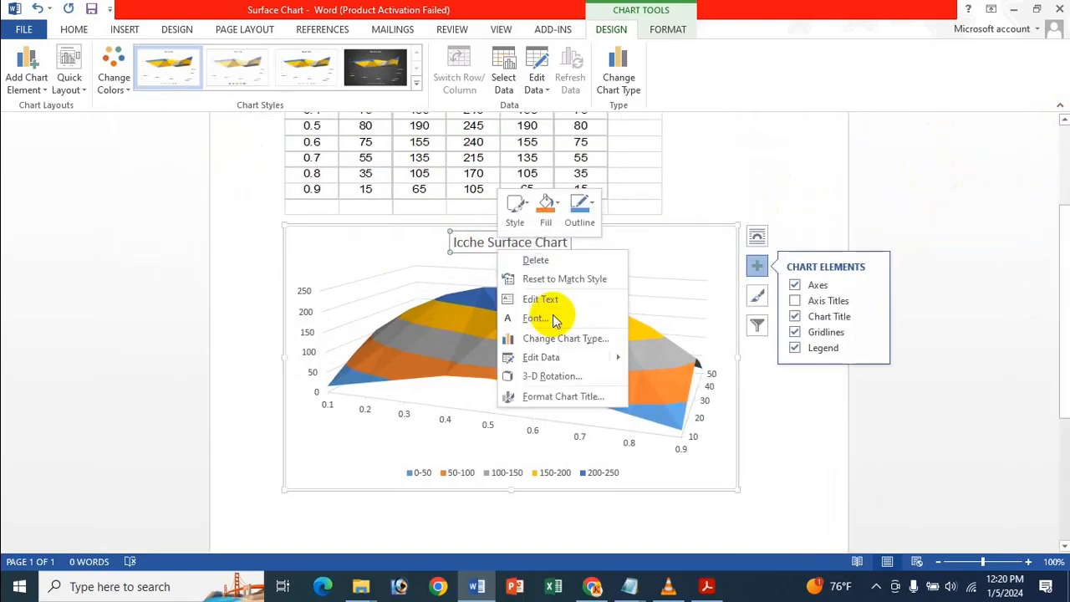
{"action": "left_click", "coordinate": [564, 397]}
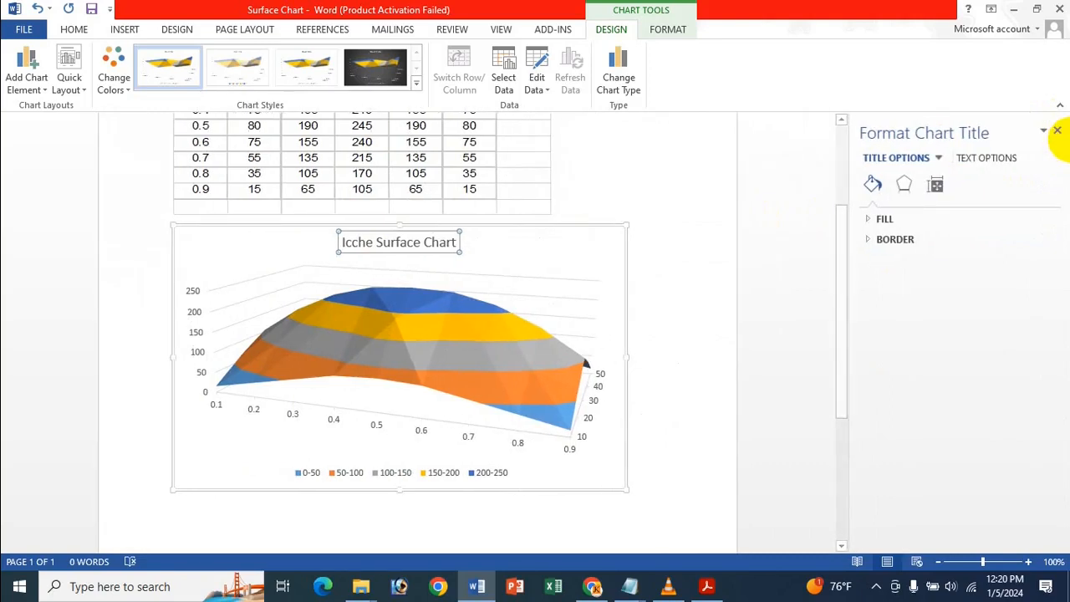
{"action": "left_click", "coordinate": [1057, 131]}
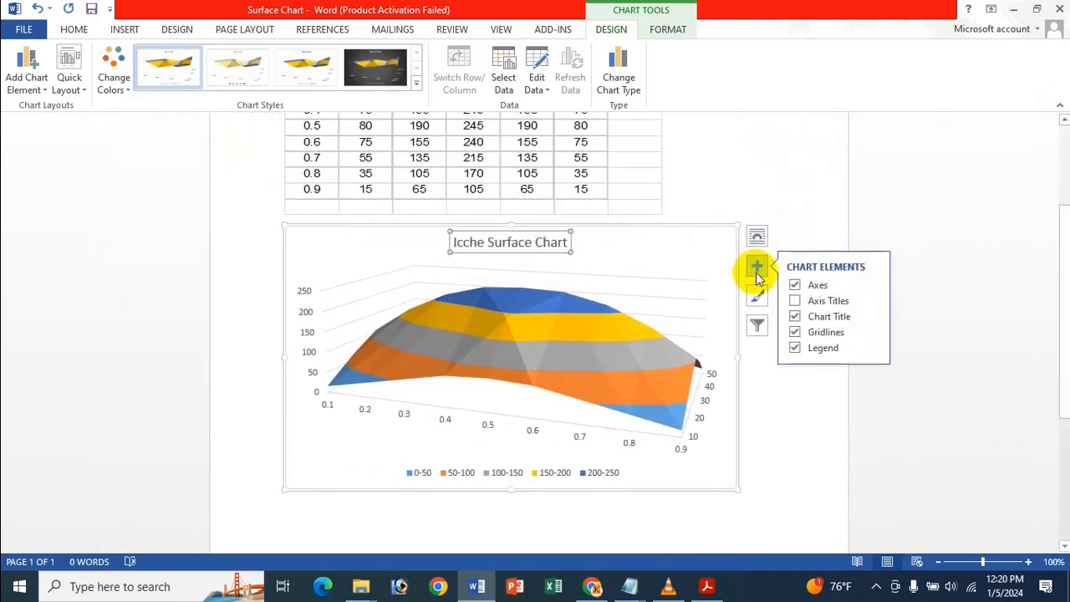
Open the additional title options from the Chart Title element settings, and close the formatting options each time.
{"action": "left_click", "coordinate": [870, 318]}
{"action": "left_click", "coordinate": [940, 358]}
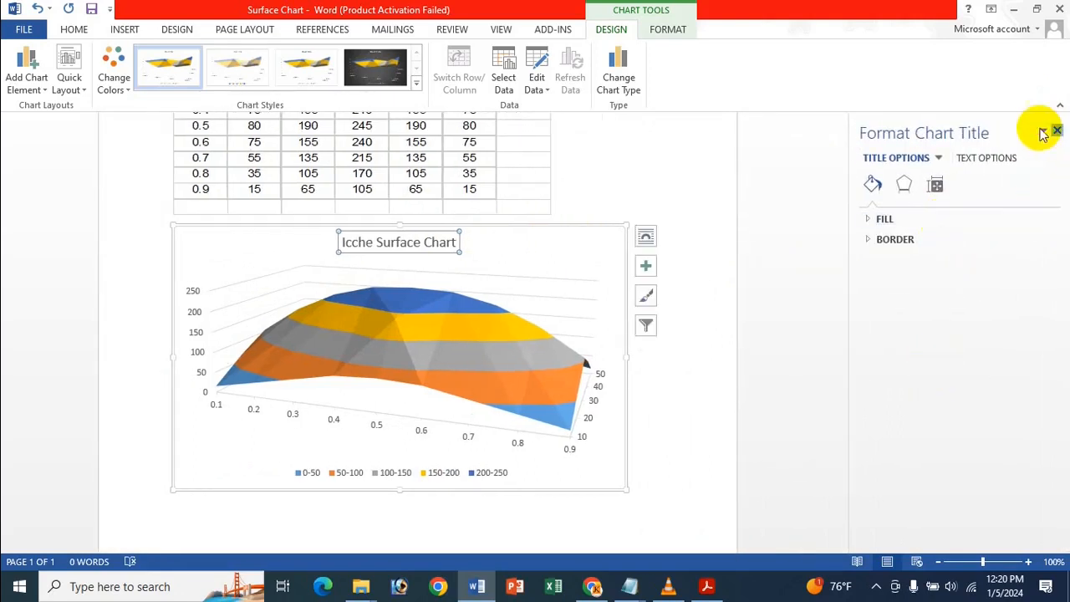
{"action": "left_click", "coordinate": [1055, 131]}
{"action": "left_click", "coordinate": [26, 84]}
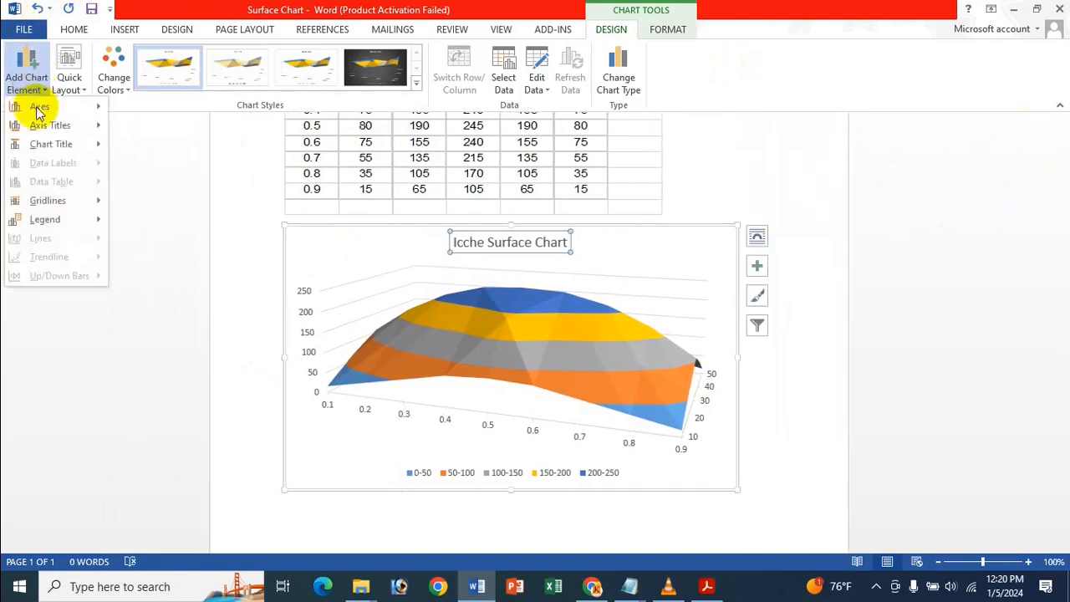
{"action": "mouse_move", "coordinate": [65, 144]}
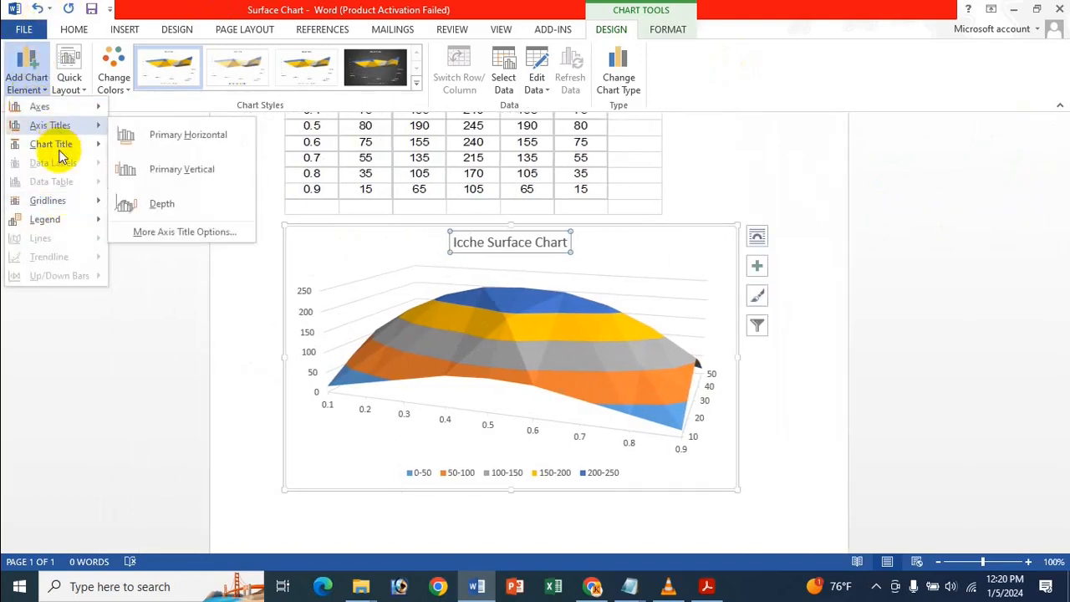
{"action": "left_click", "coordinate": [179, 252]}
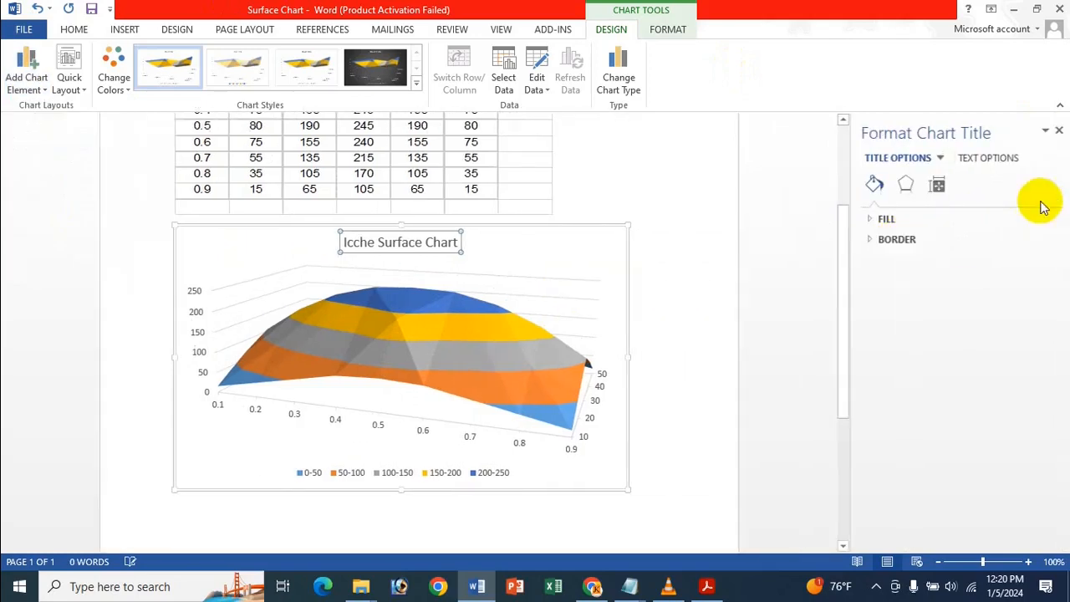
{"action": "left_click", "coordinate": [1057, 130]}
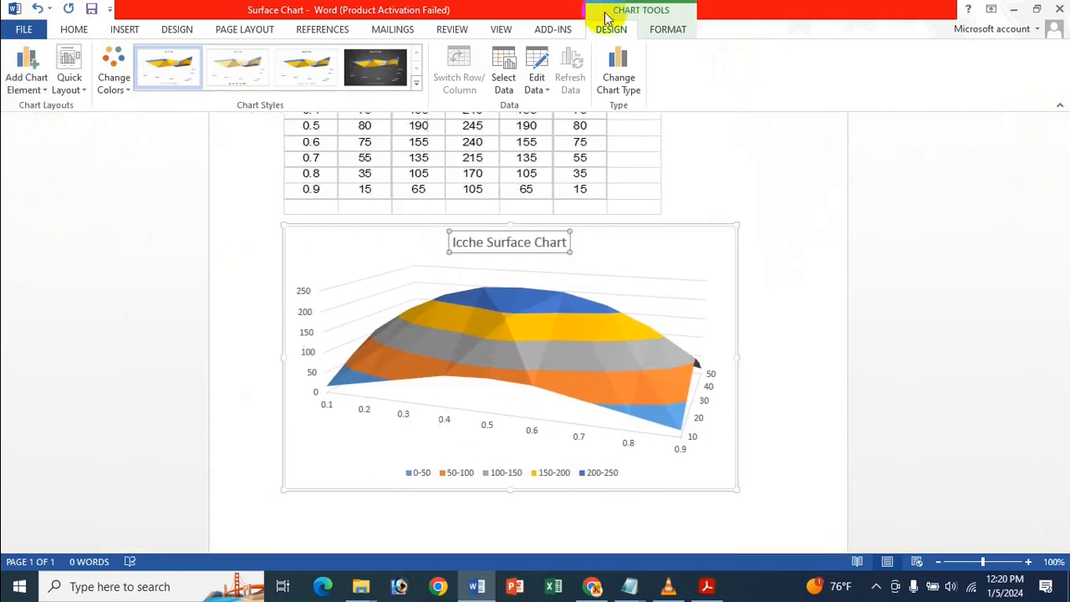
Give the chart title a solid yellow fill with 54% transparency, and close the formatting options.
{"action": "left_click", "coordinate": [668, 29]}
{"action": "left_click", "coordinate": [26, 71]}
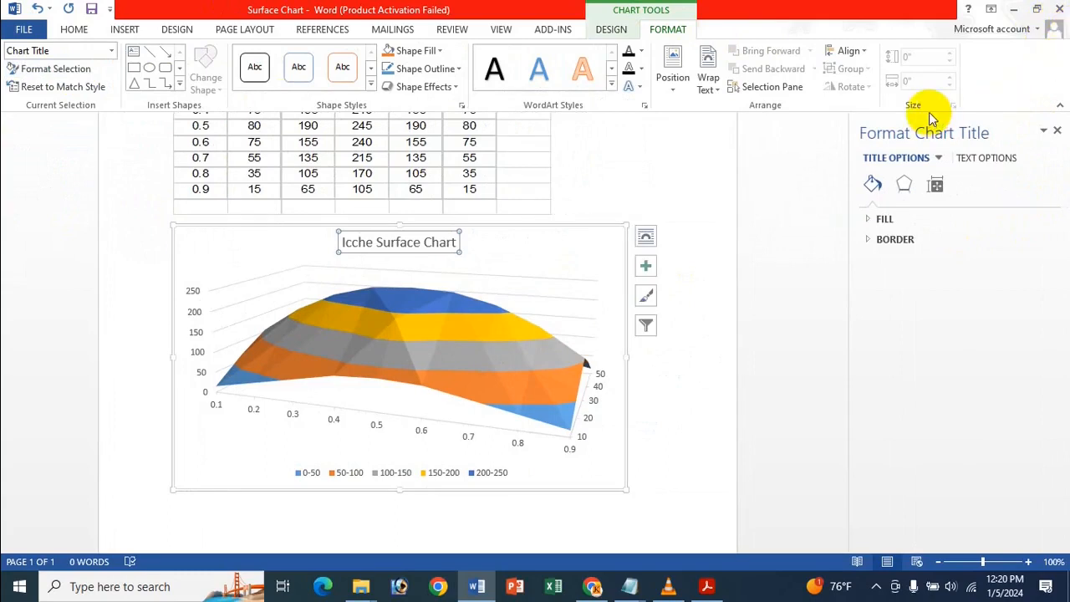
{"action": "left_click", "coordinate": [883, 220]}
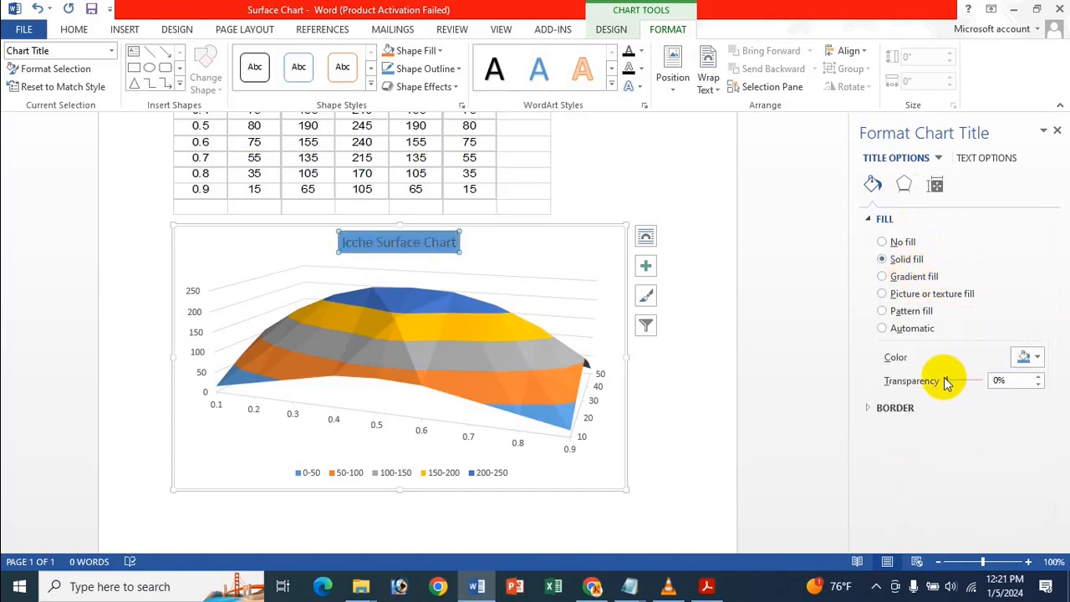
{"action": "left_click", "coordinate": [1031, 357]}
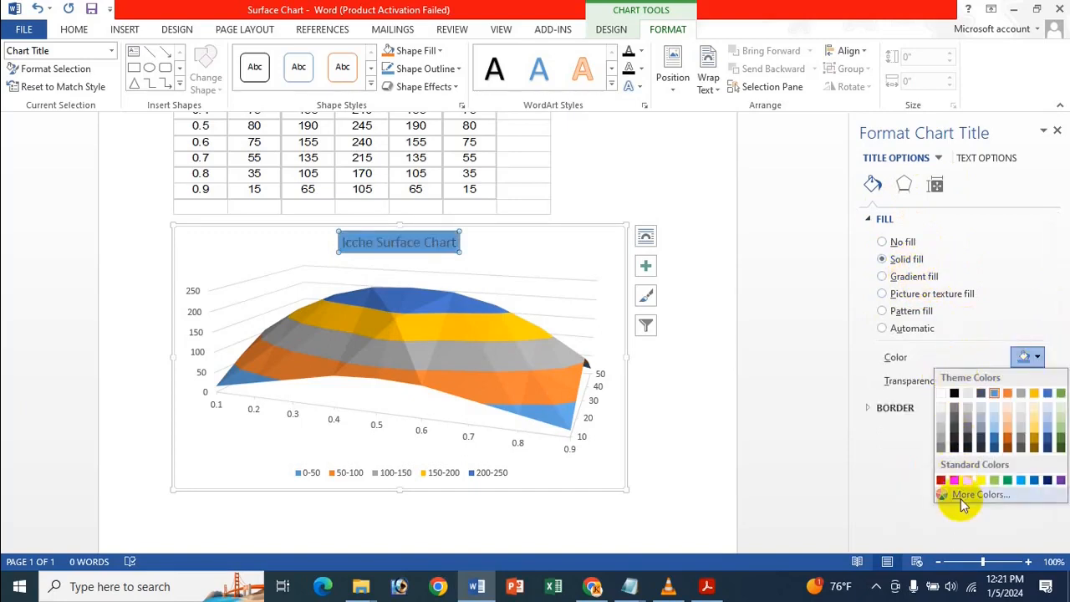
{"action": "left_click", "coordinate": [981, 479]}
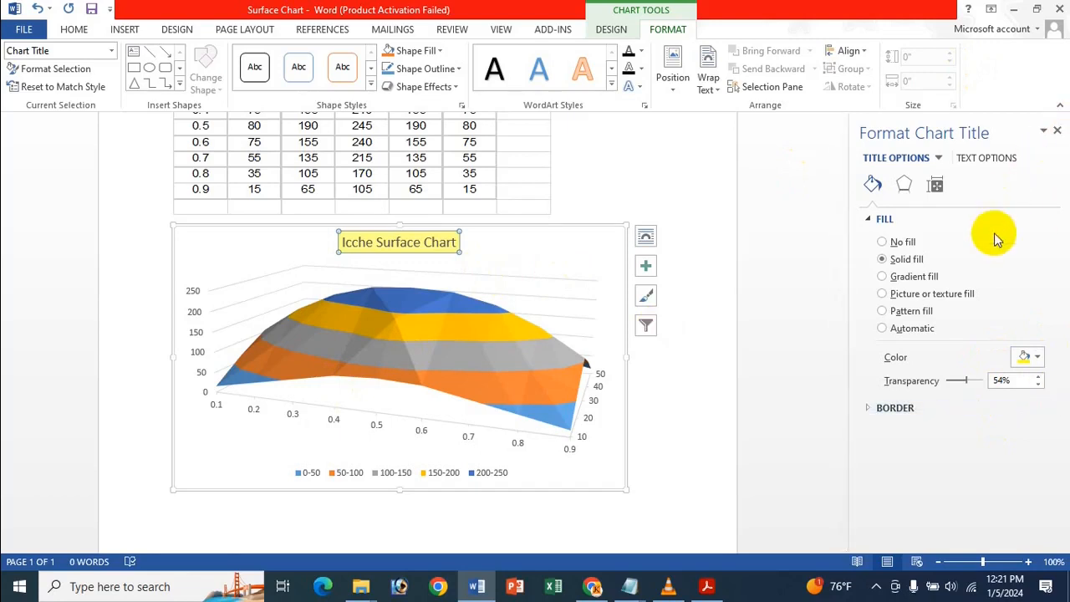
{"action": "left_click", "coordinate": [1058, 129]}
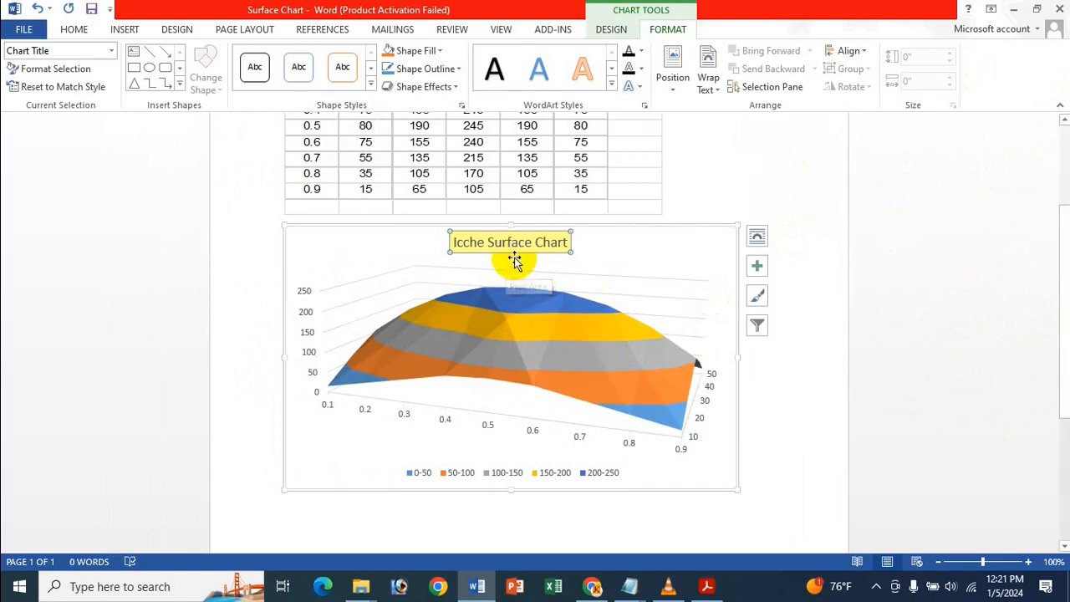
Review the Chart Title placement options and try showing titles on all axes before hiding them again.
{"action": "left_click", "coordinate": [758, 267]}
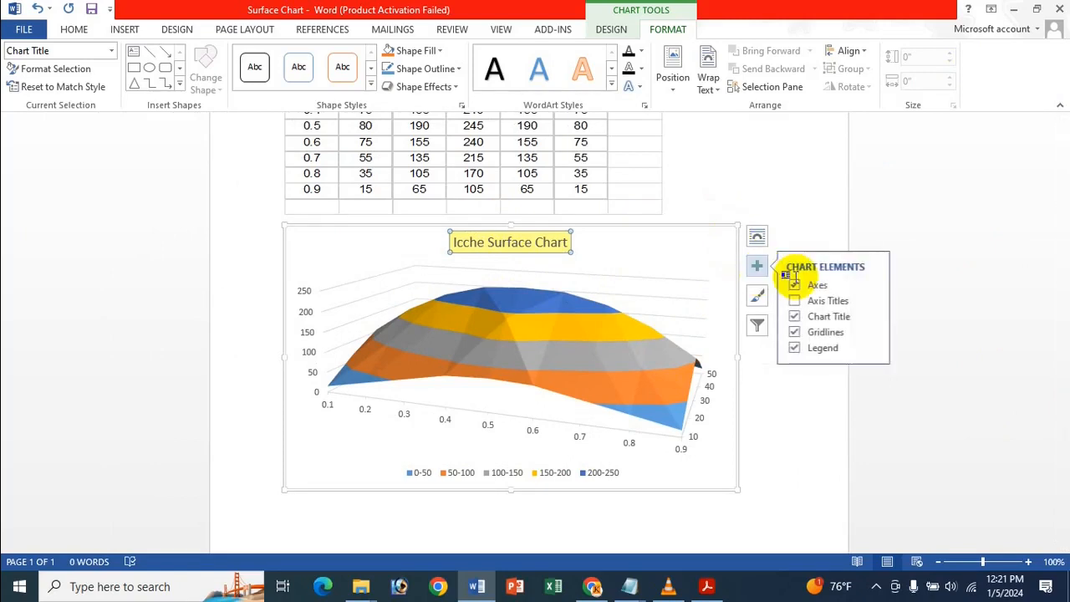
{"action": "left_click", "coordinate": [873, 316]}
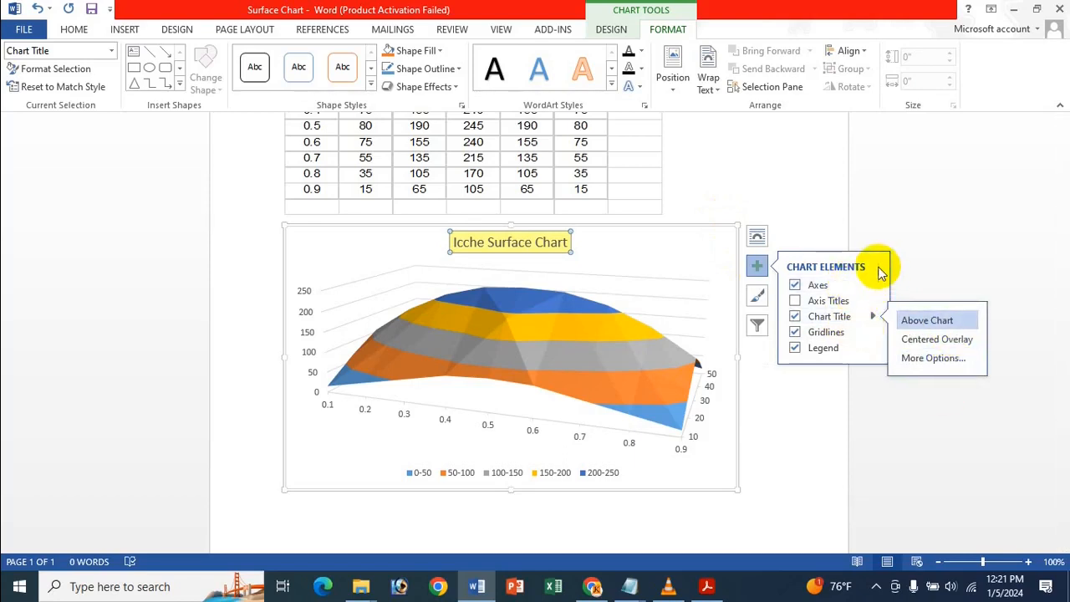
{"action": "left_click", "coordinate": [794, 301]}
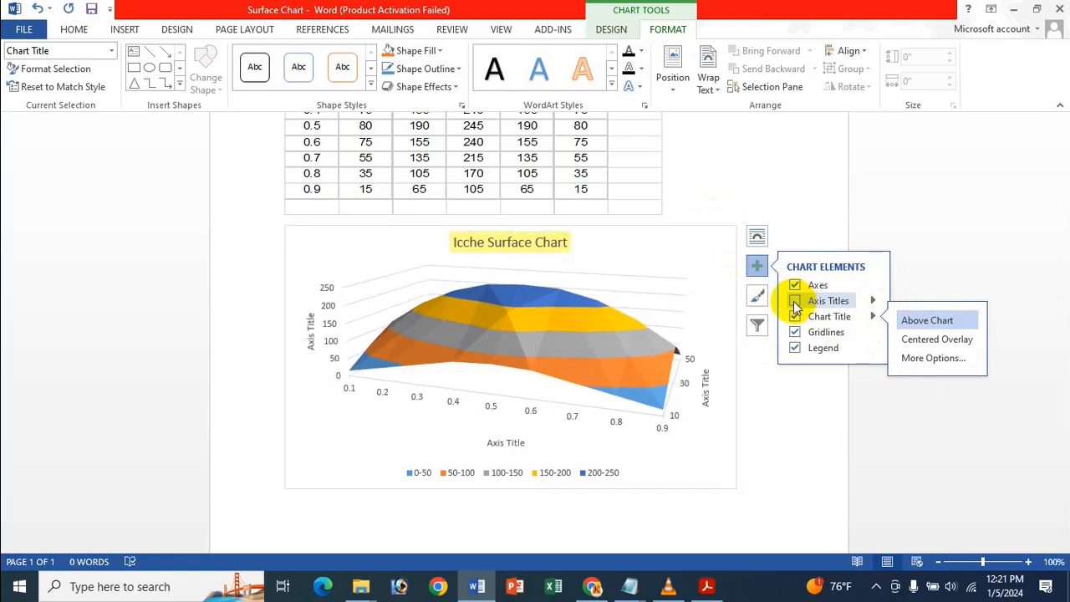
{"action": "left_click", "coordinate": [794, 301]}
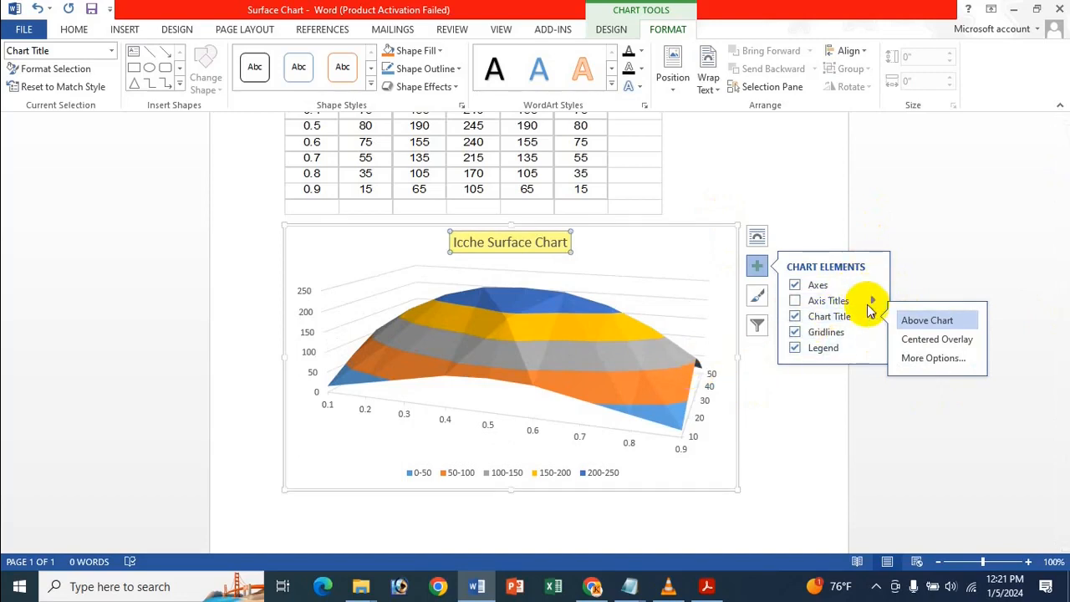
Add a primary horizontal axis title to the chart and set its text to "Icche gdfgfdg f g".
{"action": "left_click", "coordinate": [873, 300]}
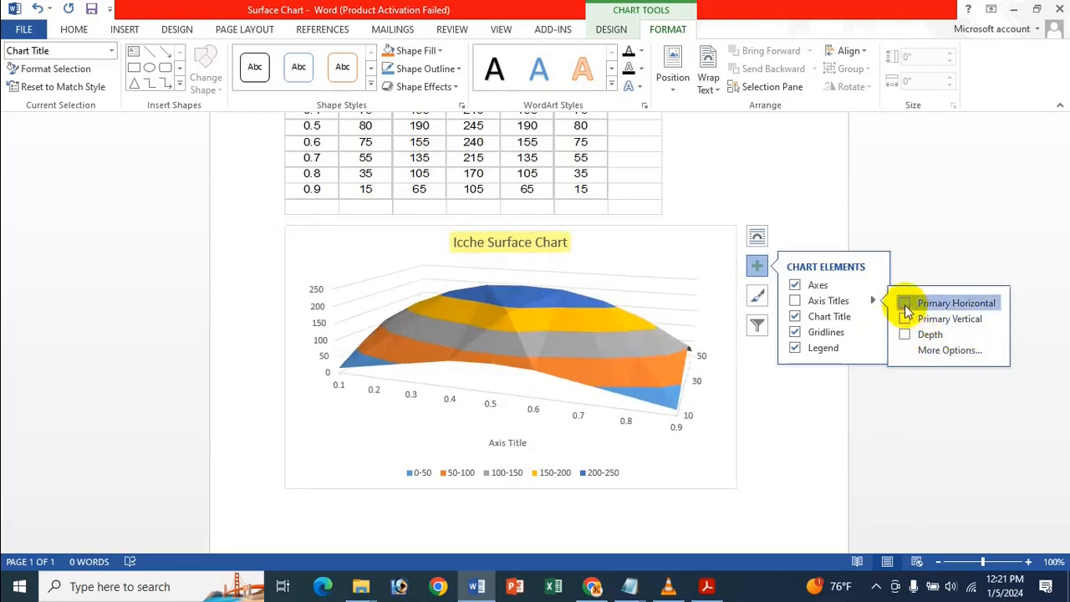
{"action": "left_click", "coordinate": [905, 304]}
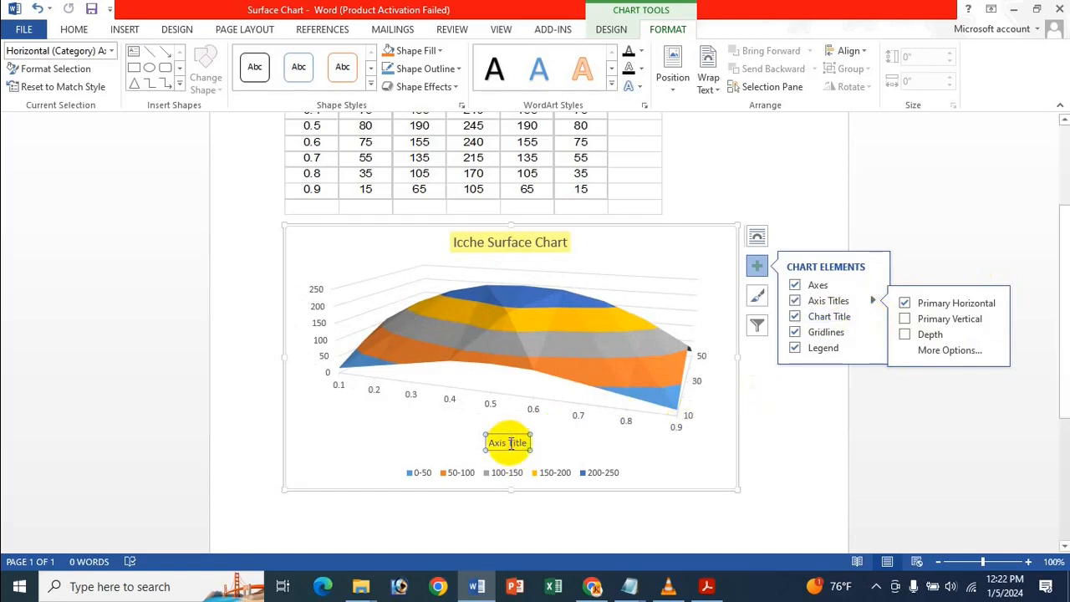
{"action": "left_click", "coordinate": [512, 443]}
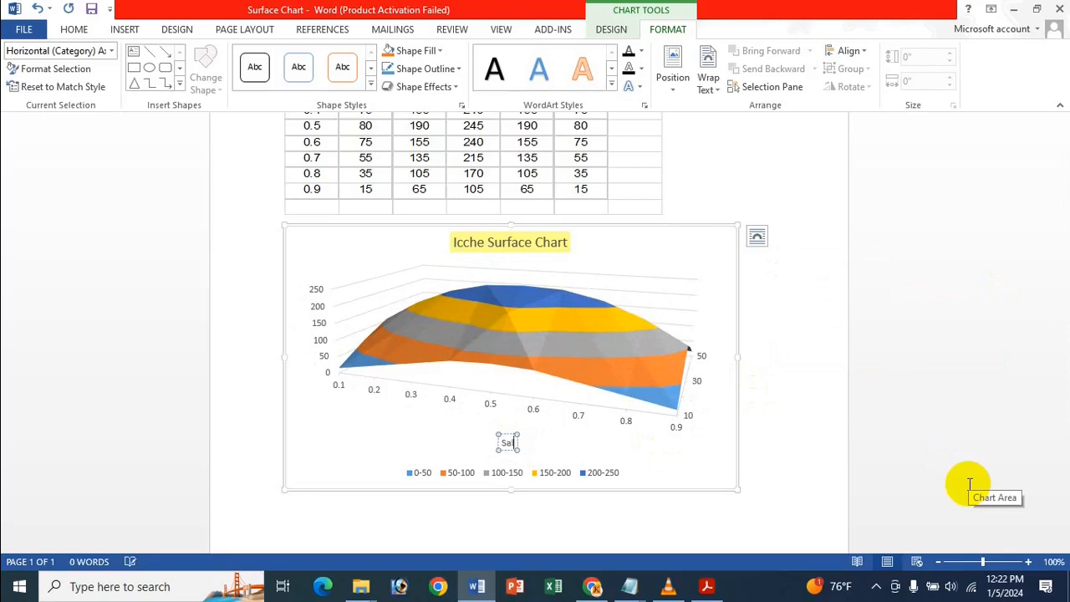
{"action": "key", "text": "BackSpace"}
{"action": "left_click", "coordinate": [644, 246]}
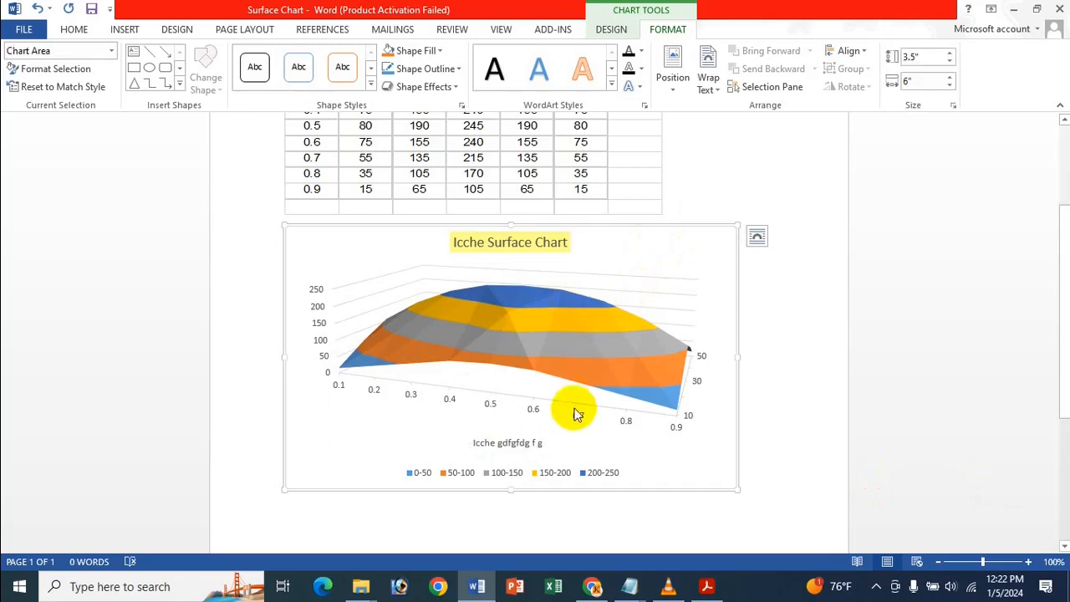
Give the horizontal axis title a vertical-stripe pattern fill with a blue foreground, and close the formatting options.
{"action": "left_click", "coordinate": [504, 441]}
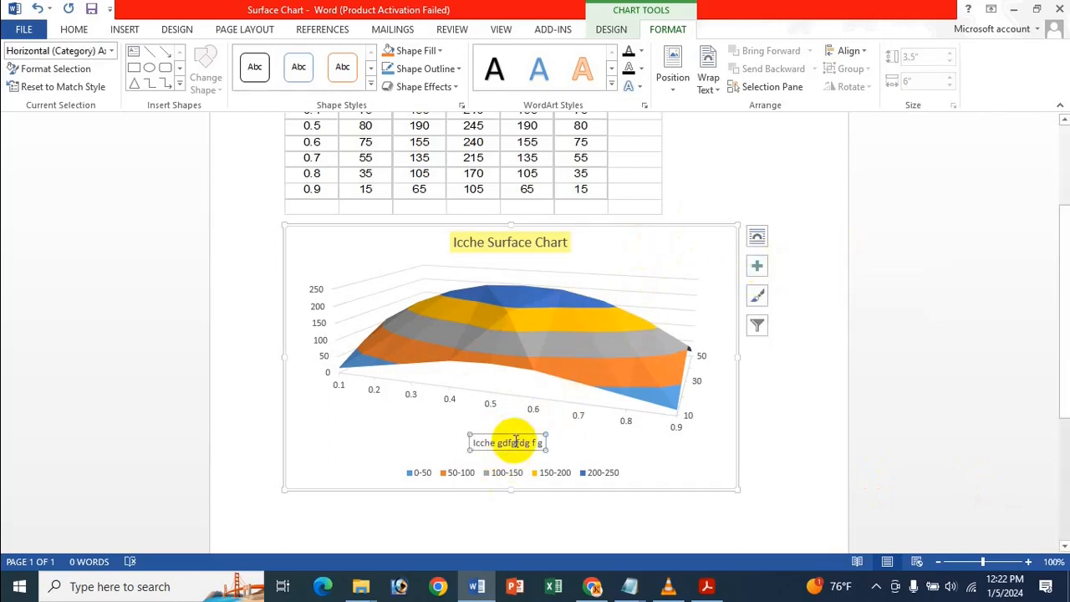
{"action": "left_click", "coordinate": [641, 433]}
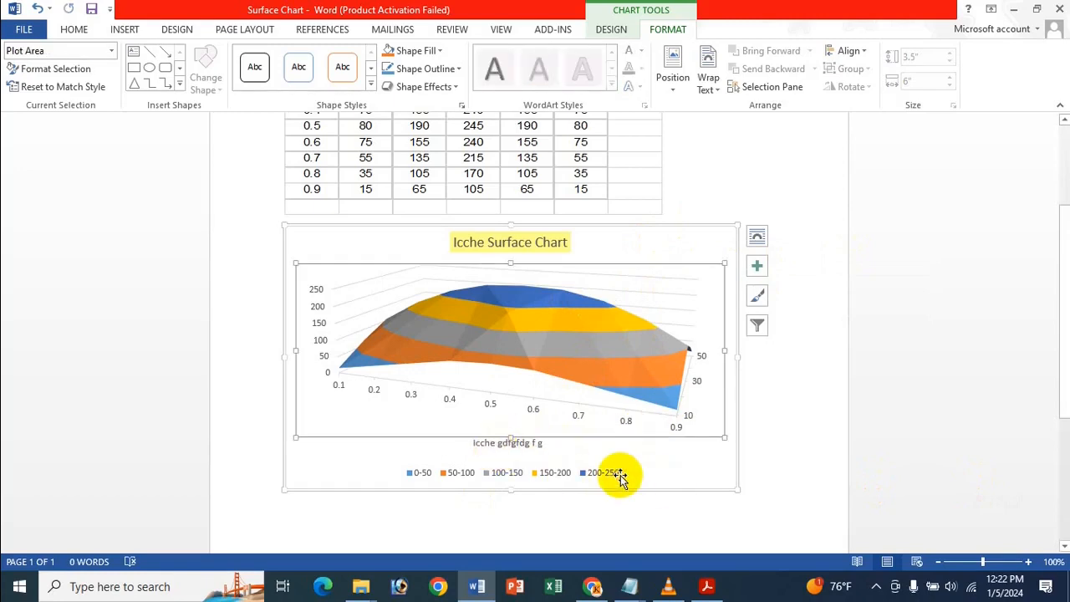
{"action": "left_click", "coordinate": [530, 462]}
{"action": "double_click", "coordinate": [520, 441]}
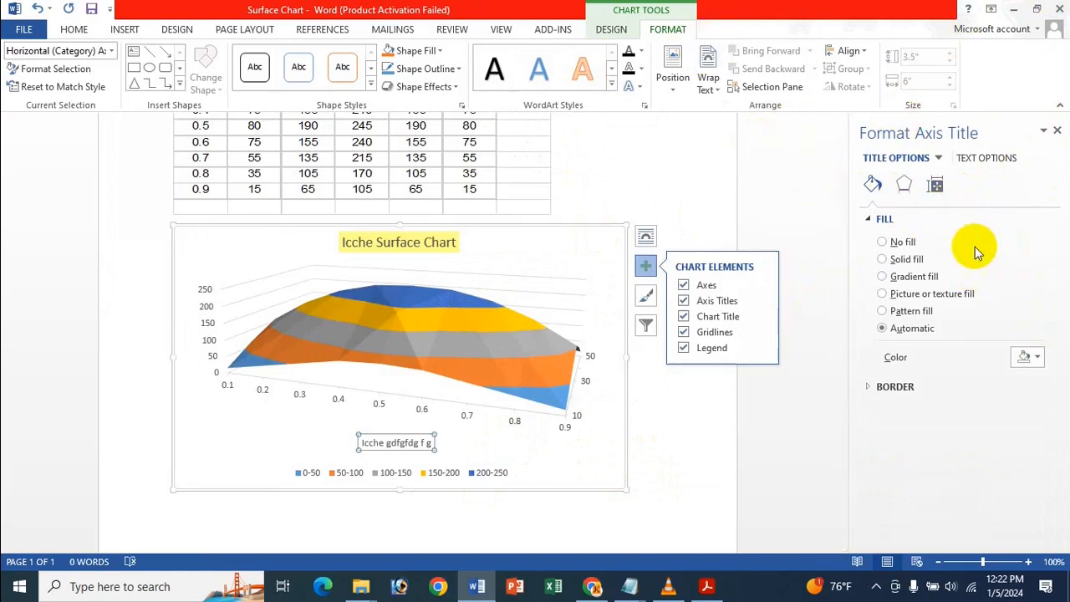
{"action": "left_click", "coordinate": [911, 311]}
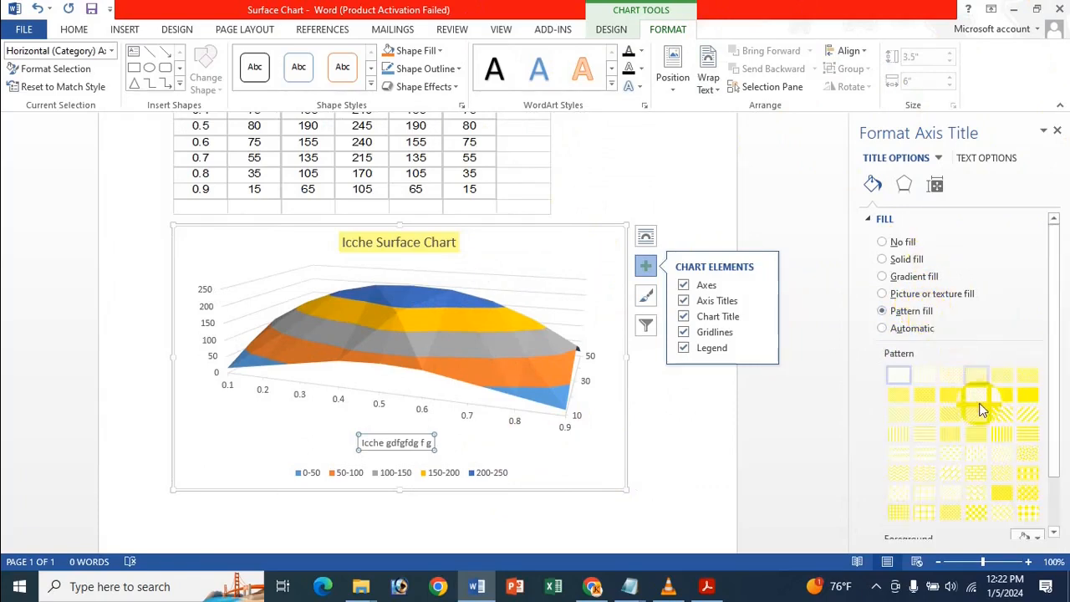
{"action": "scroll", "coordinate": [1000, 402], "scroll_direction": "down", "scroll_amount": 1}
{"action": "left_click", "coordinate": [1007, 373]}
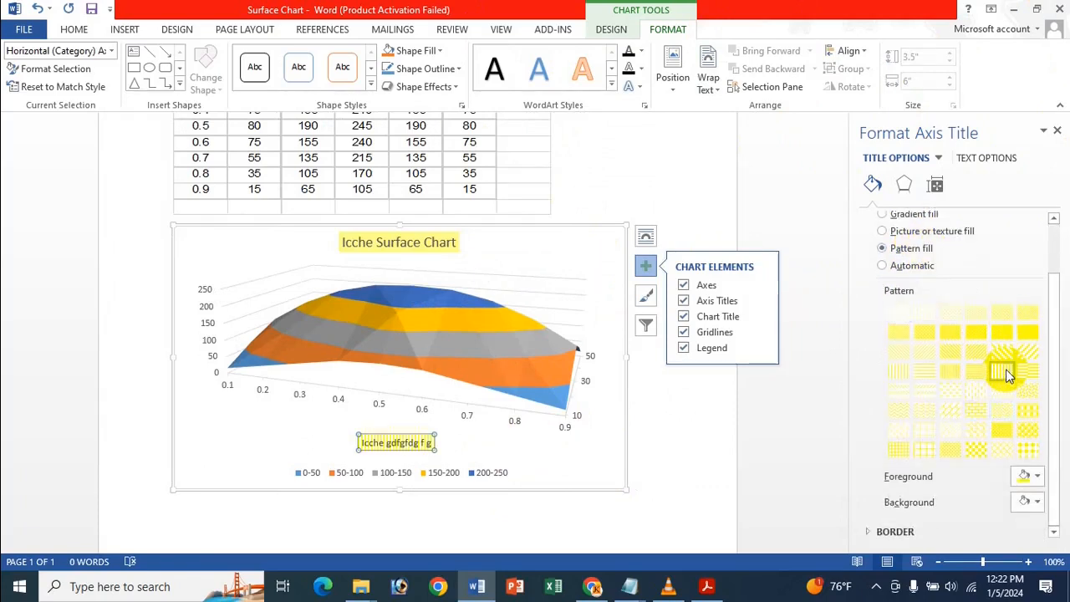
{"action": "left_click", "coordinate": [1031, 477]}
{"action": "left_click", "coordinate": [1021, 442]}
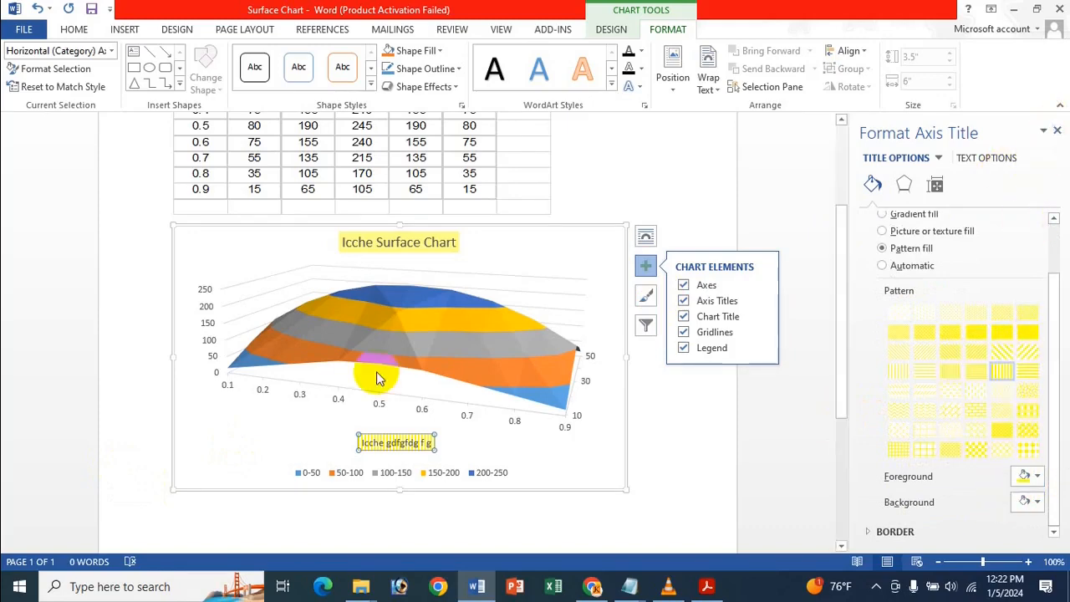
{"action": "left_click", "coordinate": [1057, 130]}
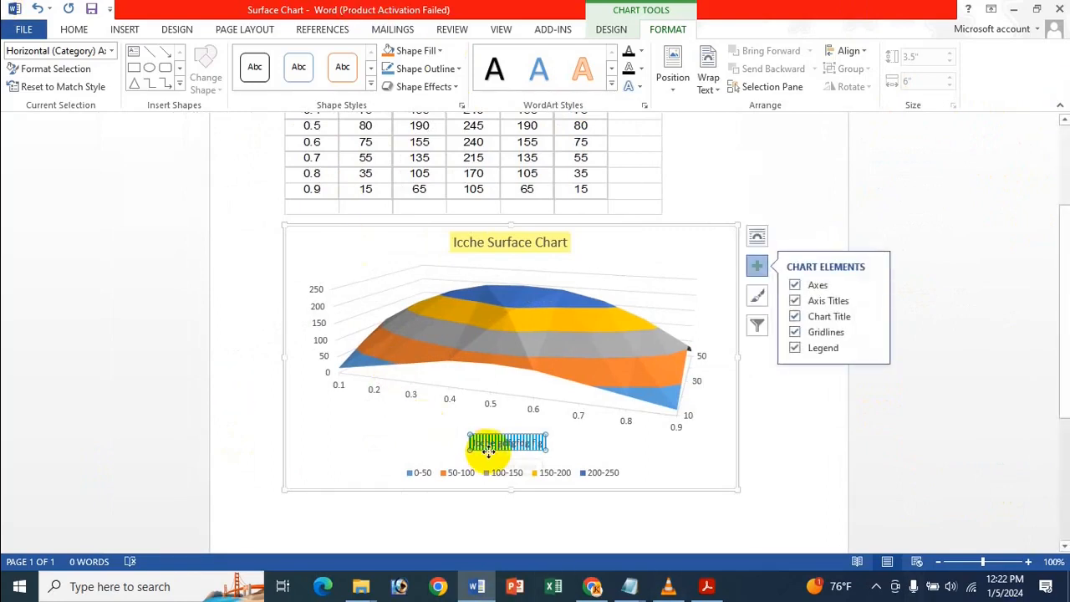
Hide and restore the chart's axes and gridlines, and open the list of gridline types.
{"action": "left_click", "coordinate": [795, 286]}
{"action": "left_click", "coordinate": [795, 286]}
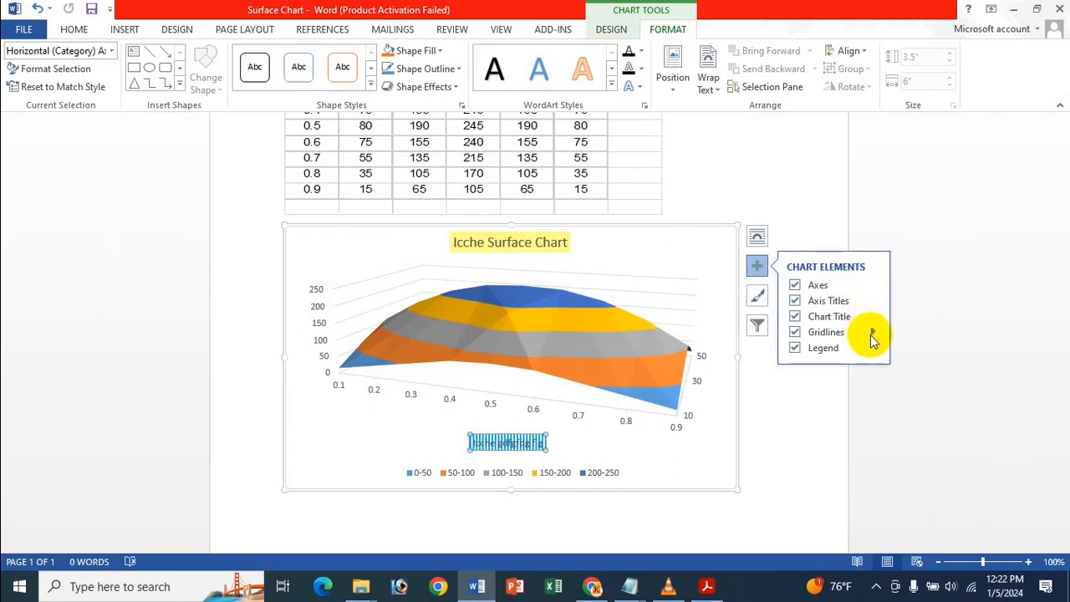
{"action": "left_click", "coordinate": [795, 332]}
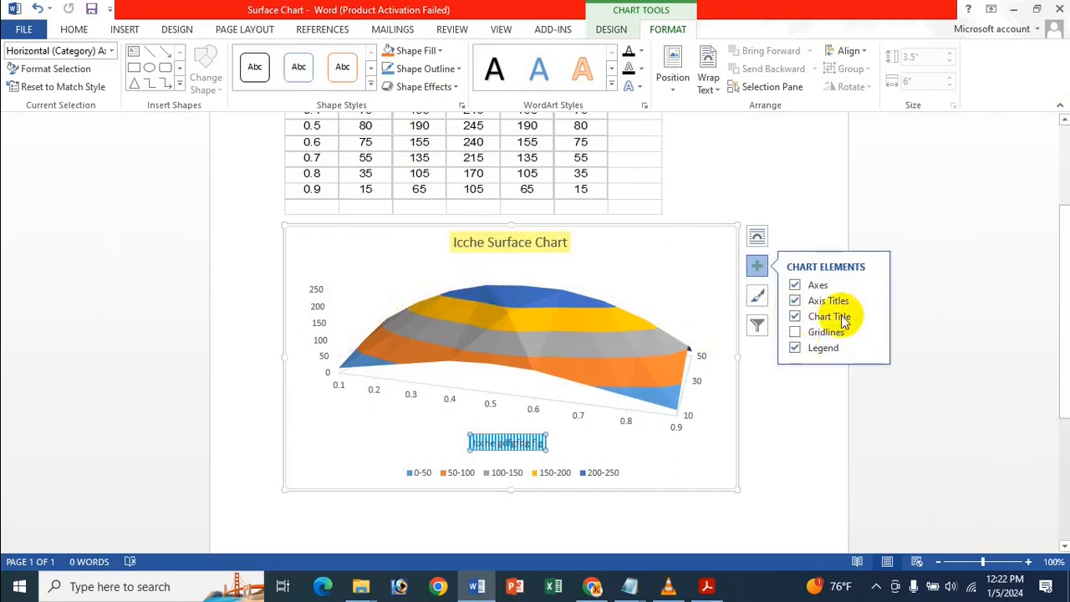
{"action": "left_click", "coordinate": [795, 332]}
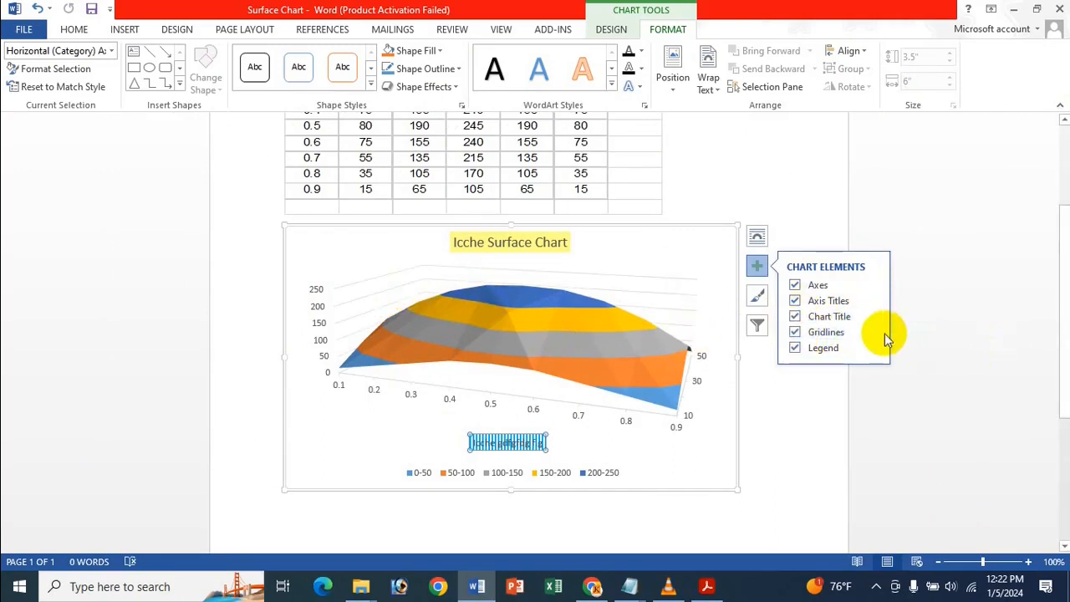
{"action": "left_click", "coordinate": [873, 335]}
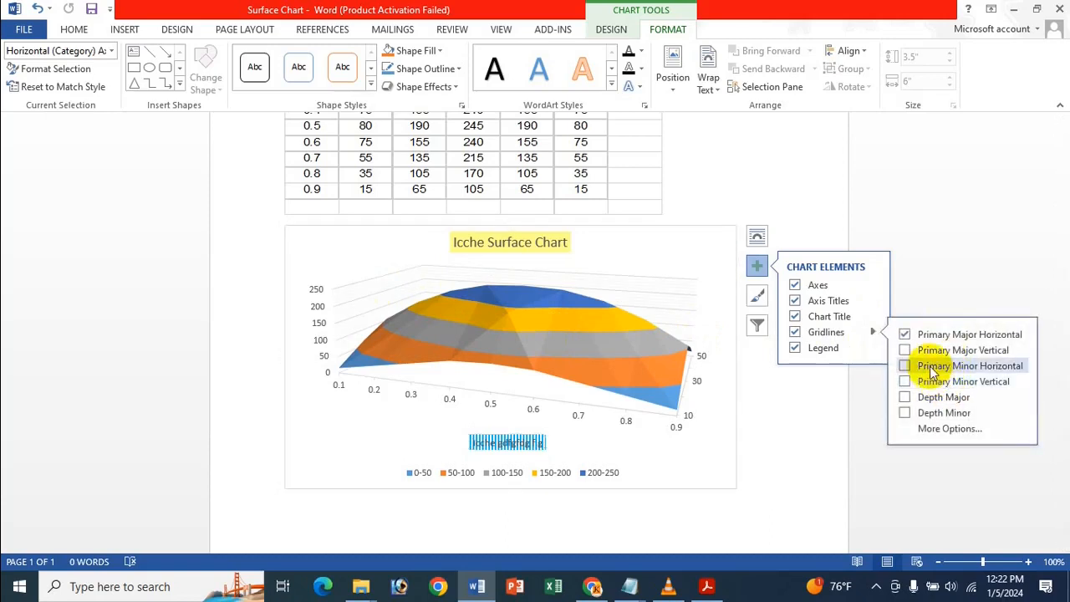
Hide the chart legend, show it again and place it below the chart.
{"action": "left_click", "coordinate": [795, 349]}
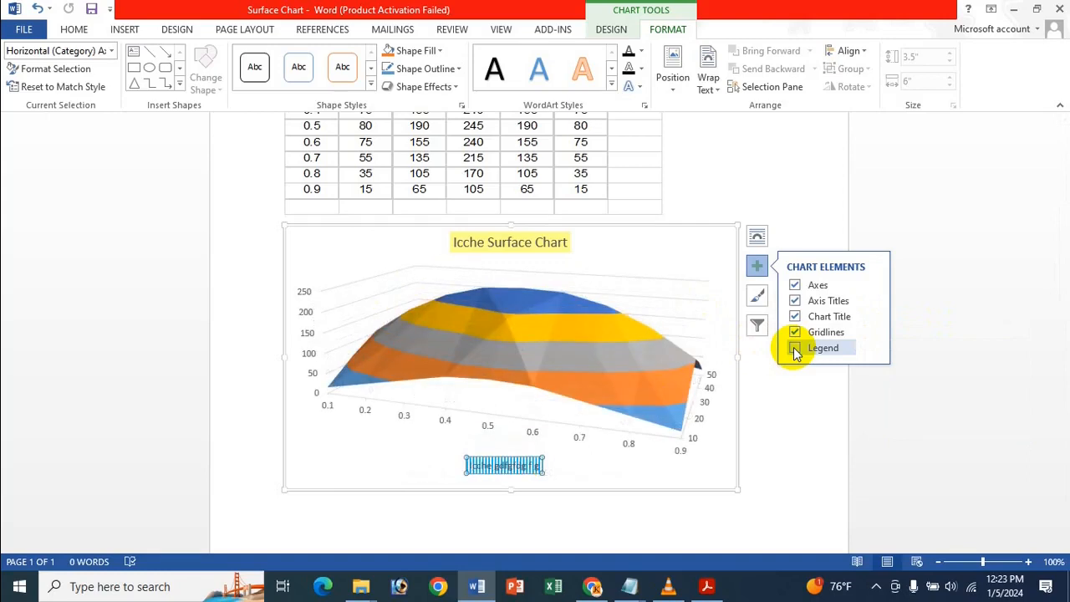
{"action": "left_click", "coordinate": [795, 350]}
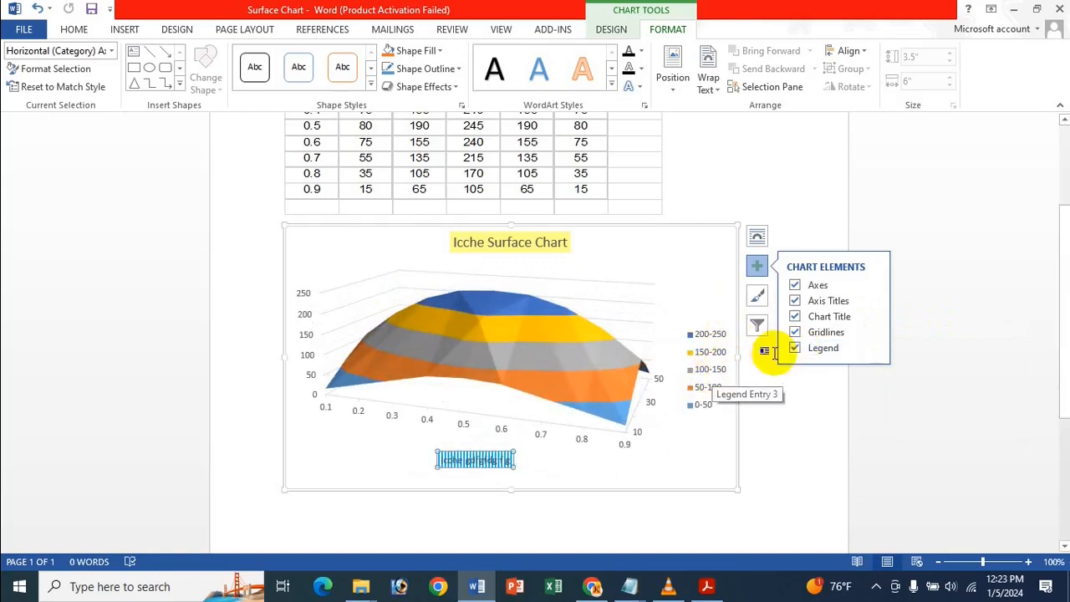
{"action": "left_click", "coordinate": [874, 348]}
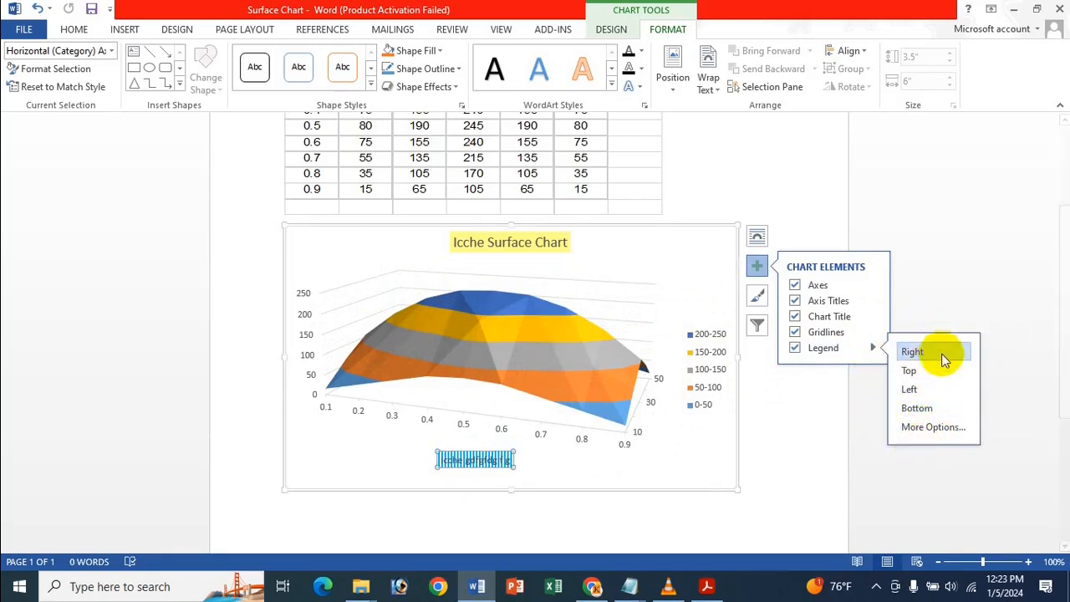
{"action": "left_click", "coordinate": [923, 409]}
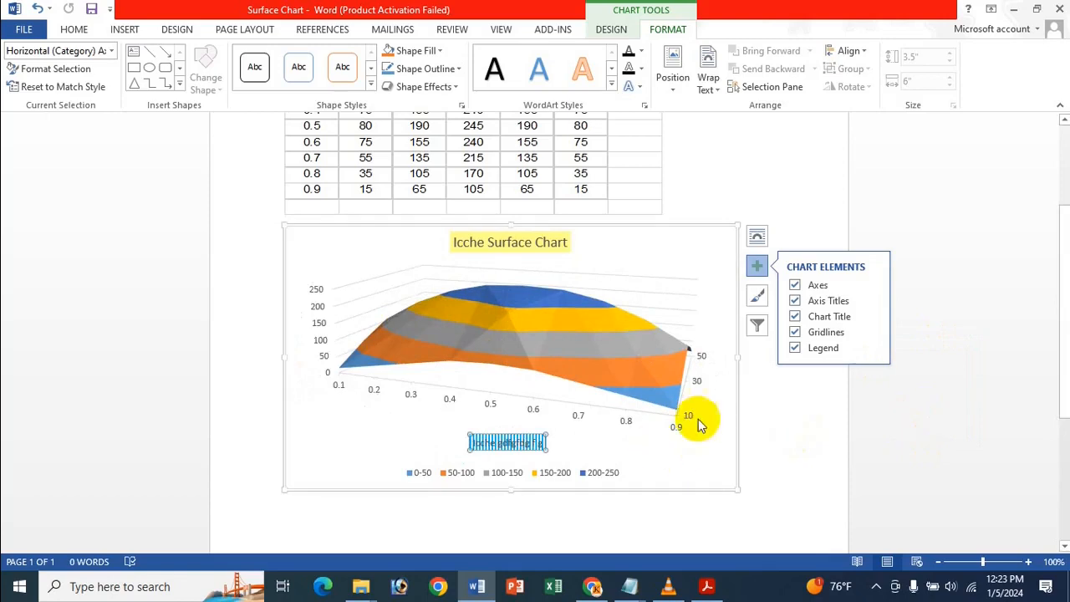
Open the additional legend options and set the legend's fill to Picture or texture fill.
{"action": "left_click", "coordinate": [873, 348]}
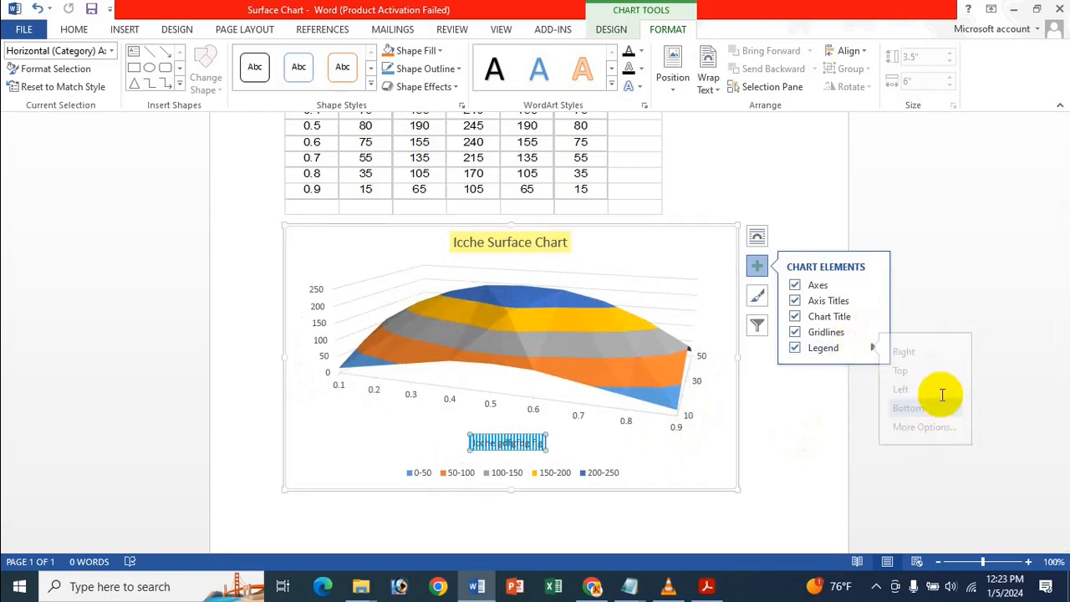
{"action": "left_click", "coordinate": [960, 432]}
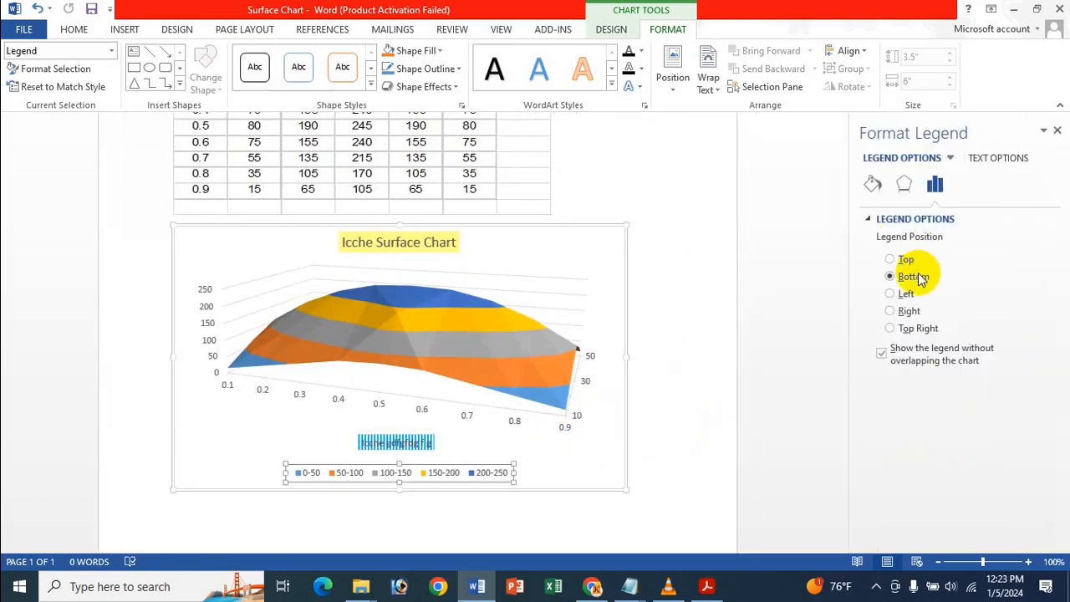
{"action": "left_click", "coordinate": [873, 187]}
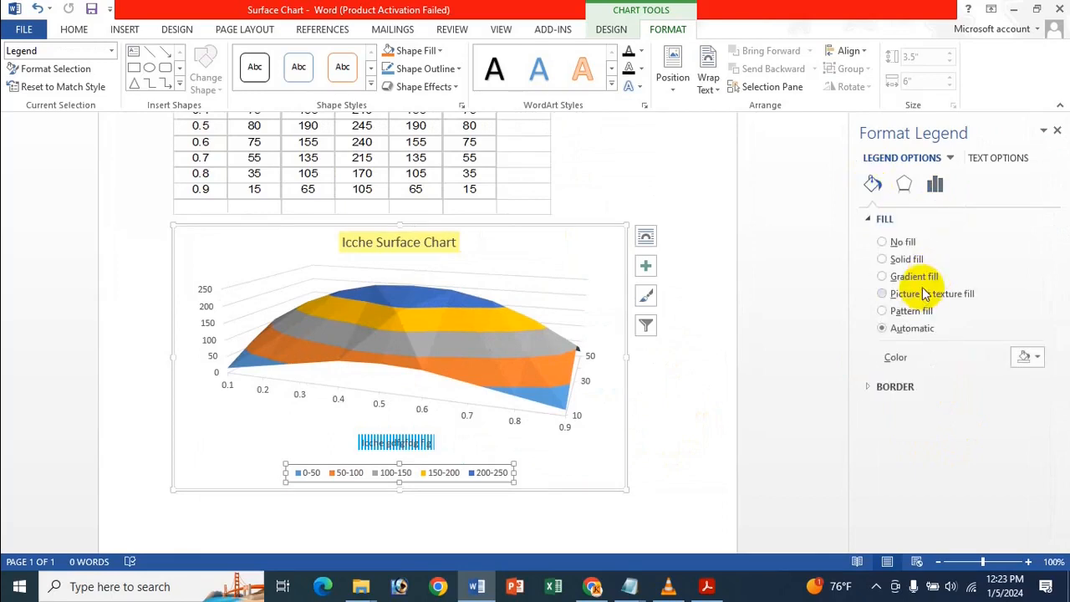
{"action": "left_click", "coordinate": [925, 293]}
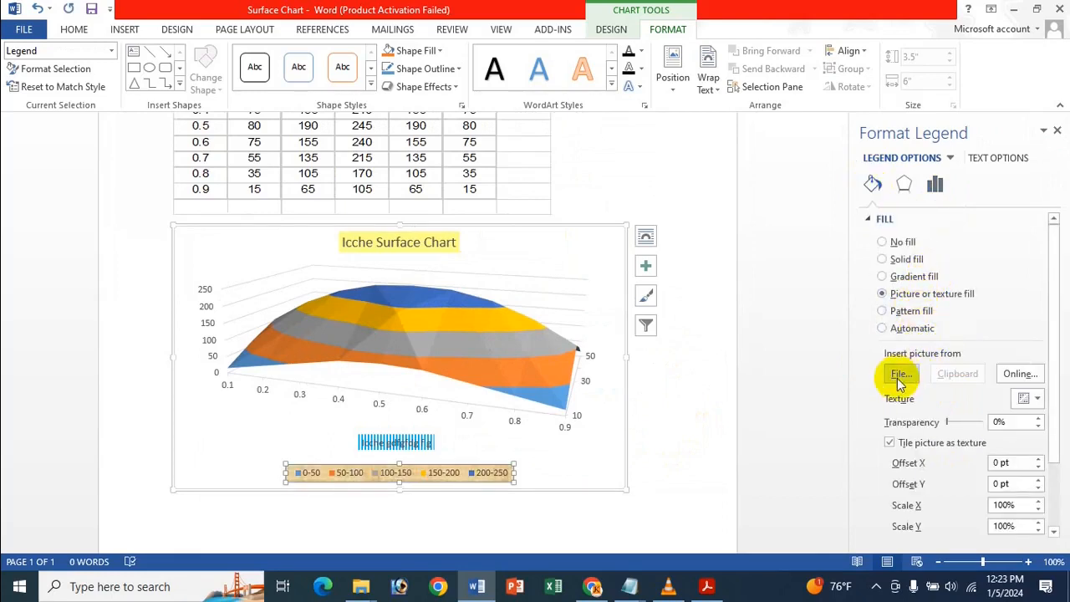
Search Bing for online pictures matching "Very Nice Backround" and show all results regardless of licence.
{"action": "left_click", "coordinate": [1017, 375]}
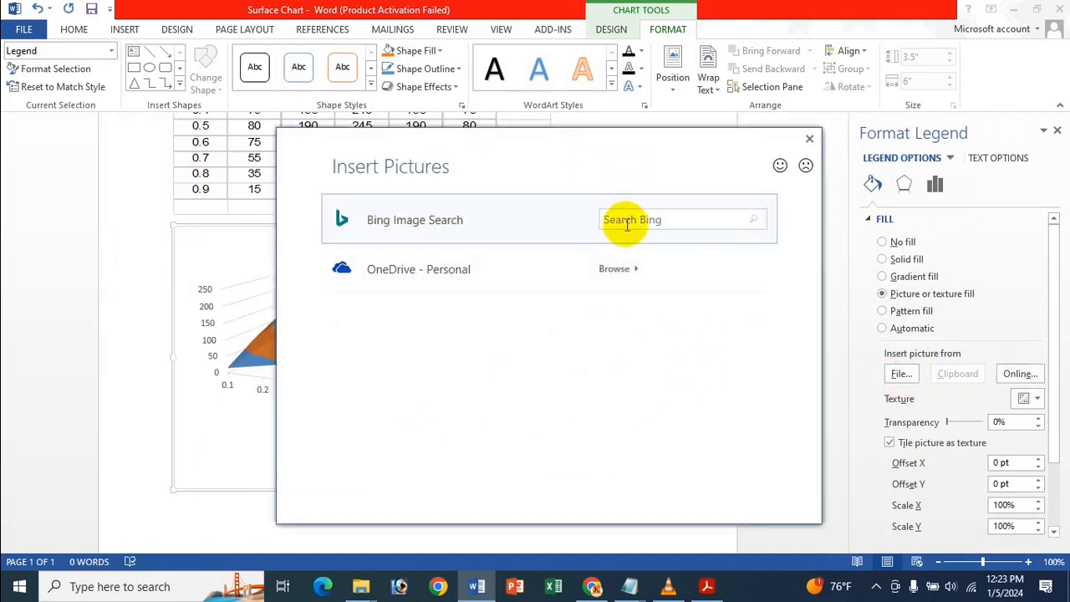
{"action": "left_click", "coordinate": [628, 221]}
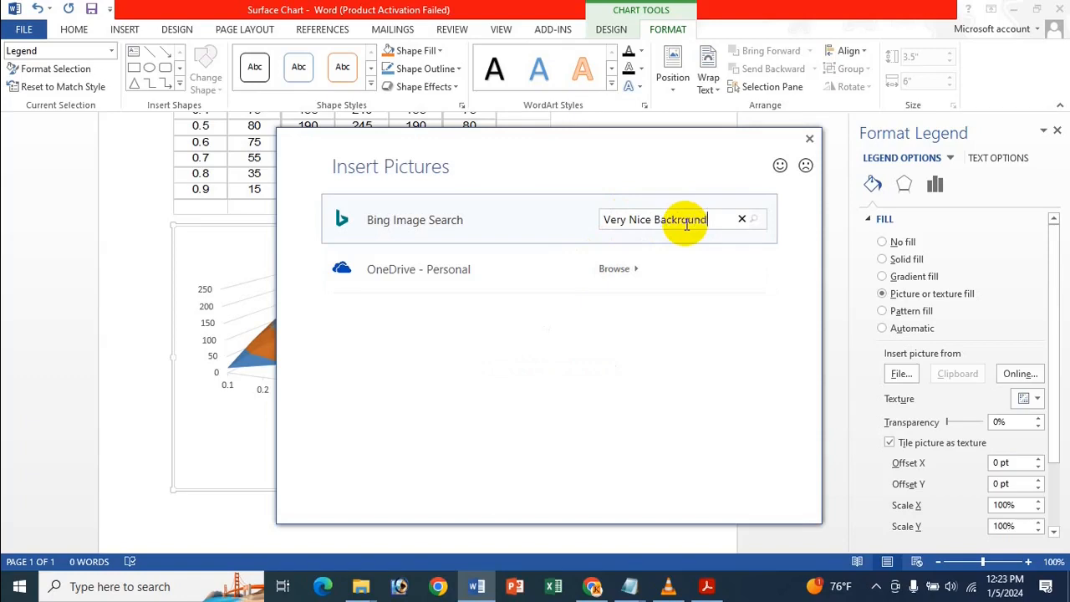
{"action": "key", "text": "Return"}
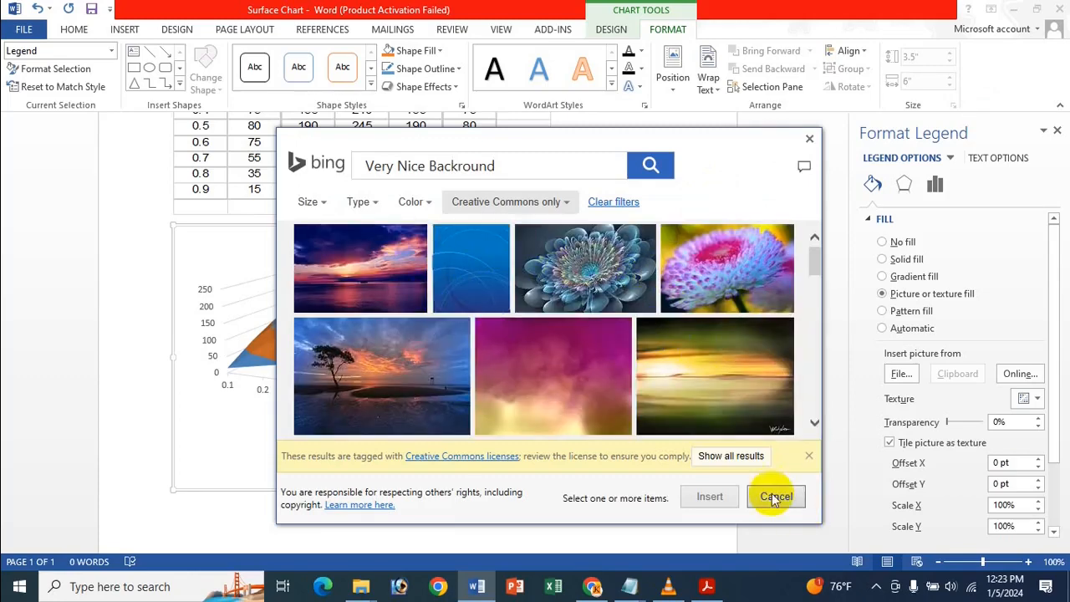
{"action": "left_click", "coordinate": [750, 455]}
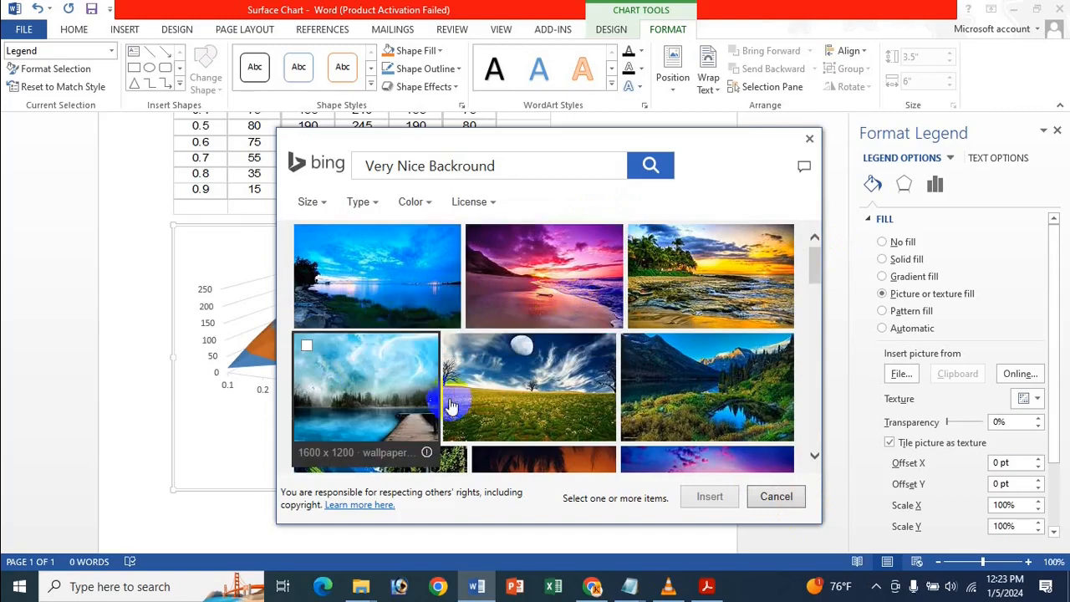
Try to insert the blue lake picture with the wooden jetty as the legend's fill.
{"action": "scroll", "coordinate": [513, 346], "scroll_direction": "down", "scroll_amount": 3}
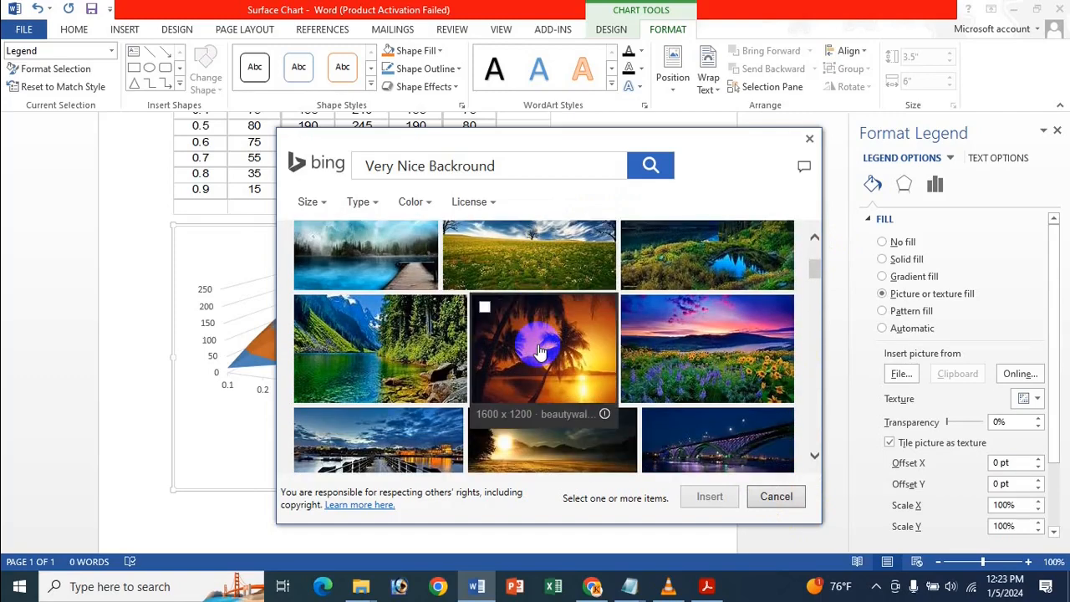
{"action": "scroll", "coordinate": [540, 351], "scroll_direction": "down", "scroll_amount": 1}
{"action": "scroll", "coordinate": [538, 352], "scroll_direction": "up", "scroll_amount": 2}
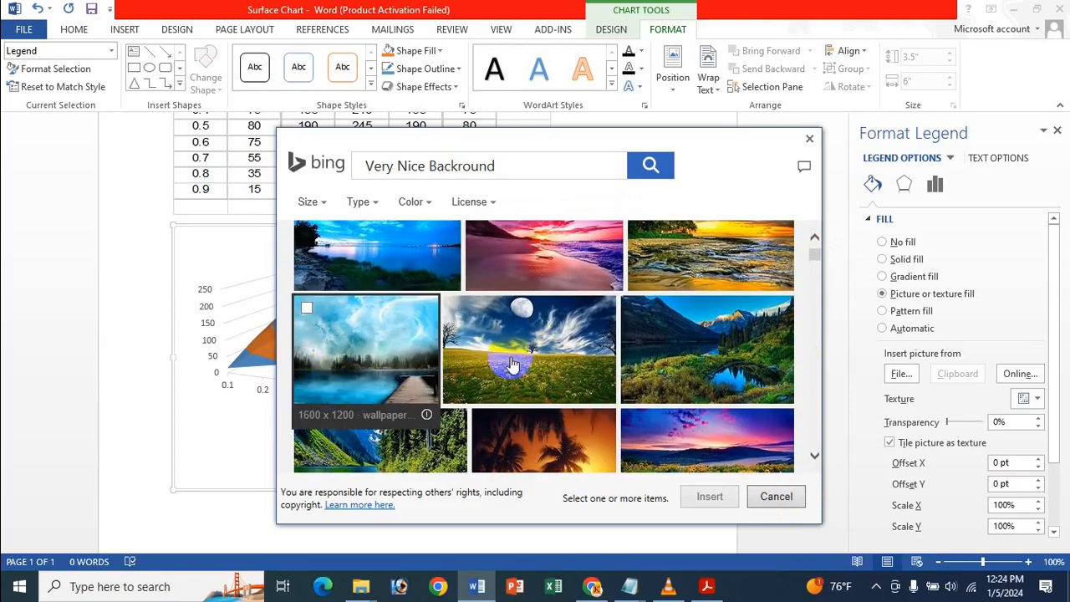
{"action": "left_click", "coordinate": [376, 361]}
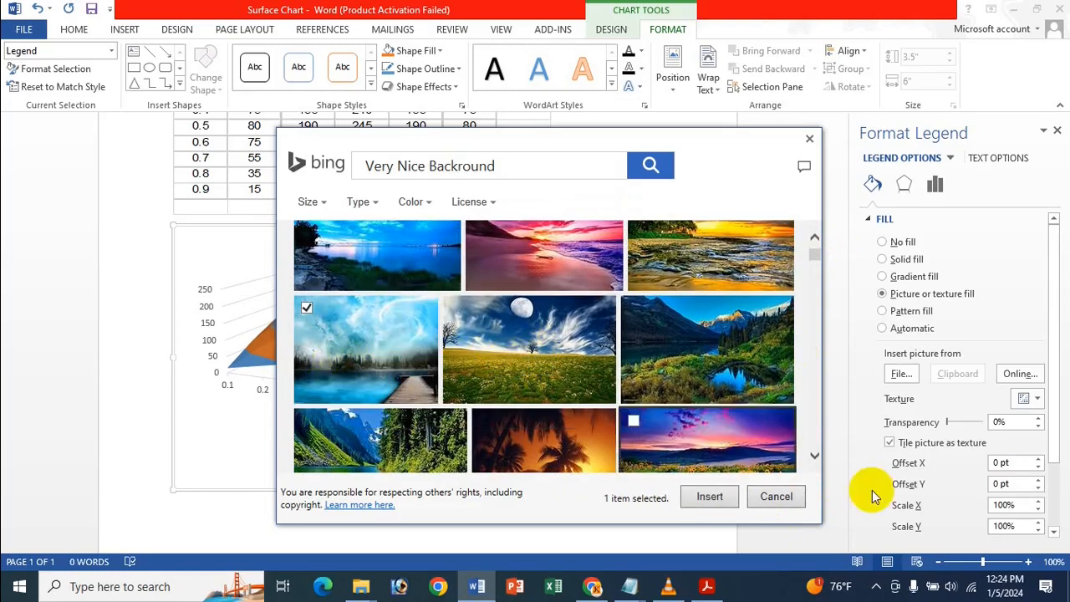
{"action": "left_click", "coordinate": [709, 502]}
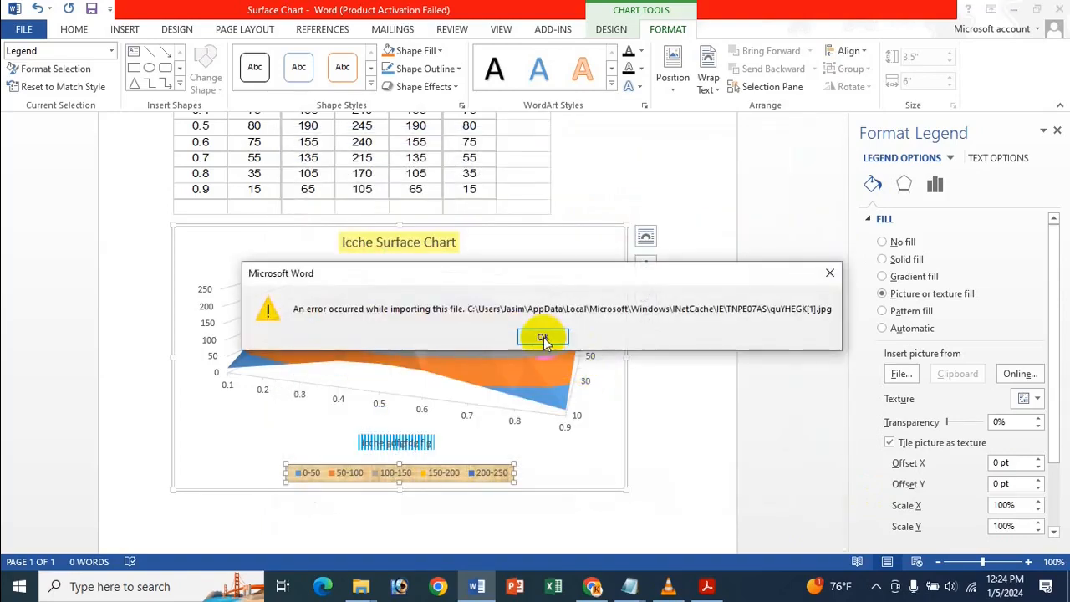
{"action": "left_click", "coordinate": [543, 339]}
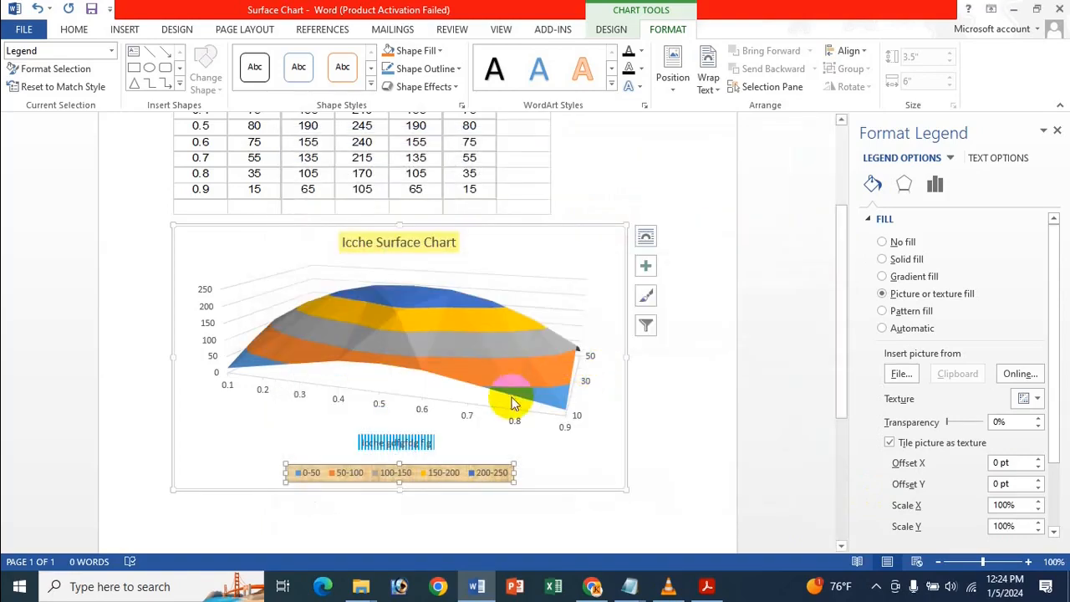
Fill the legend with the picture file 1001 from the Pictures folder.
{"action": "left_click", "coordinate": [899, 376]}
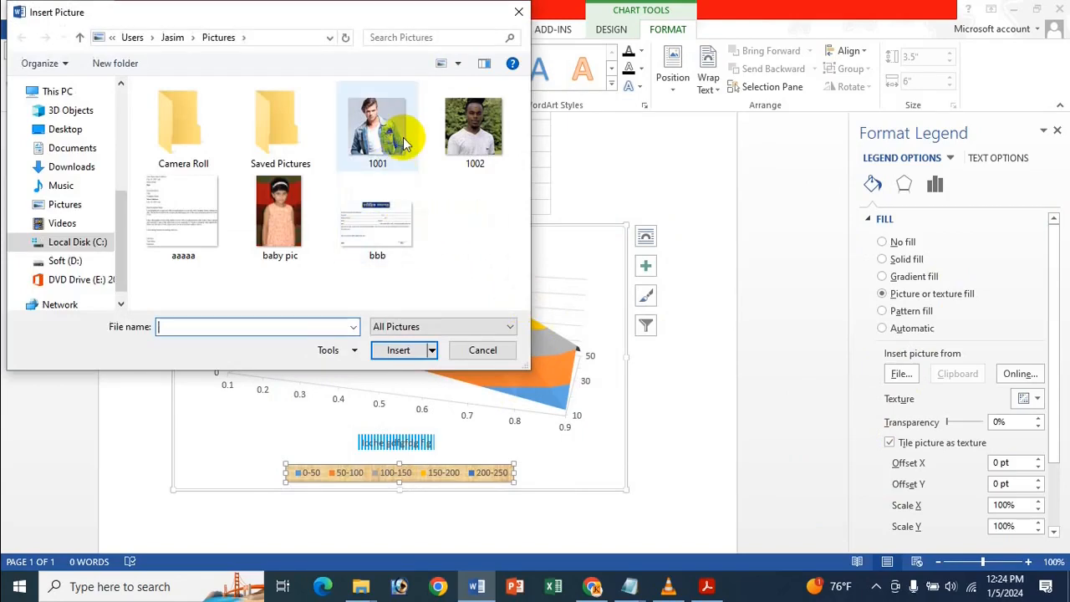
{"action": "double_click", "coordinate": [404, 144]}
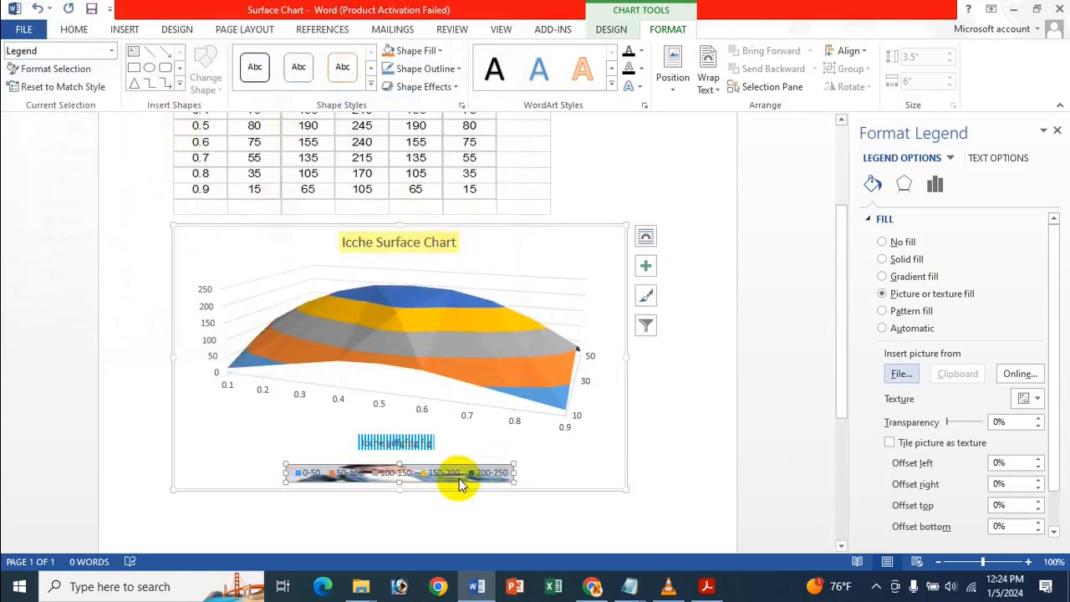
Fill the legend with the light-blue water droplets texture, close the formatting options and select the chart area.
{"action": "left_click", "coordinate": [1030, 400]}
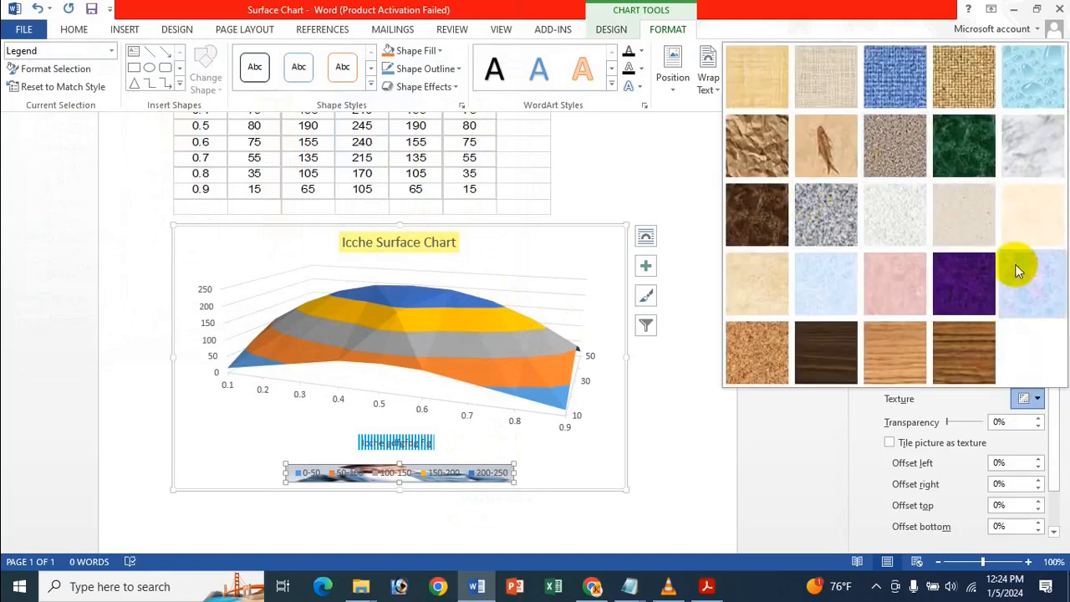
{"action": "left_click", "coordinate": [1038, 83]}
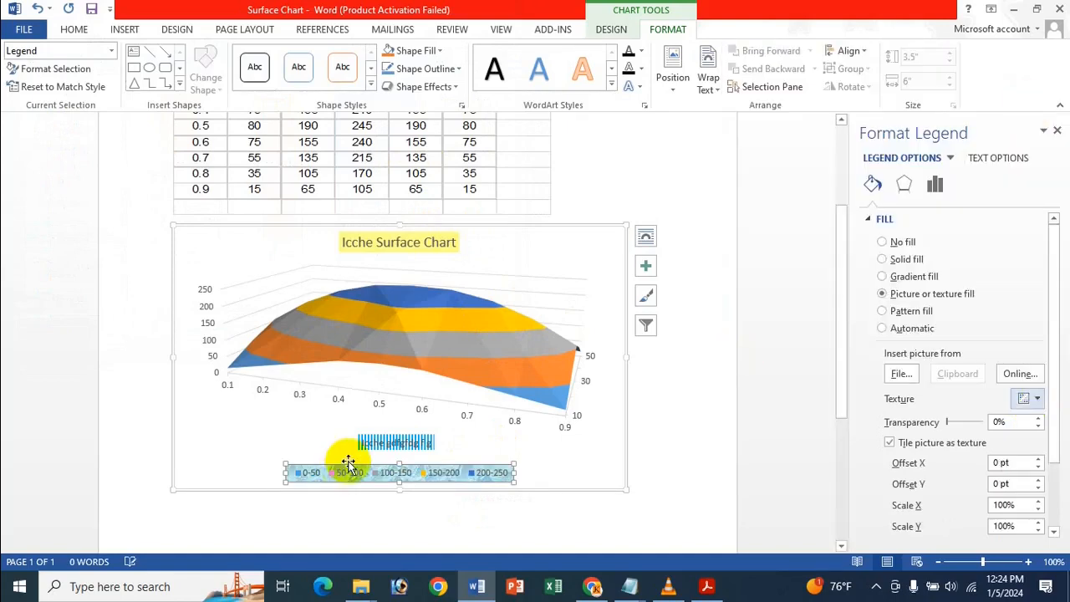
{"action": "left_click", "coordinate": [1058, 133]}
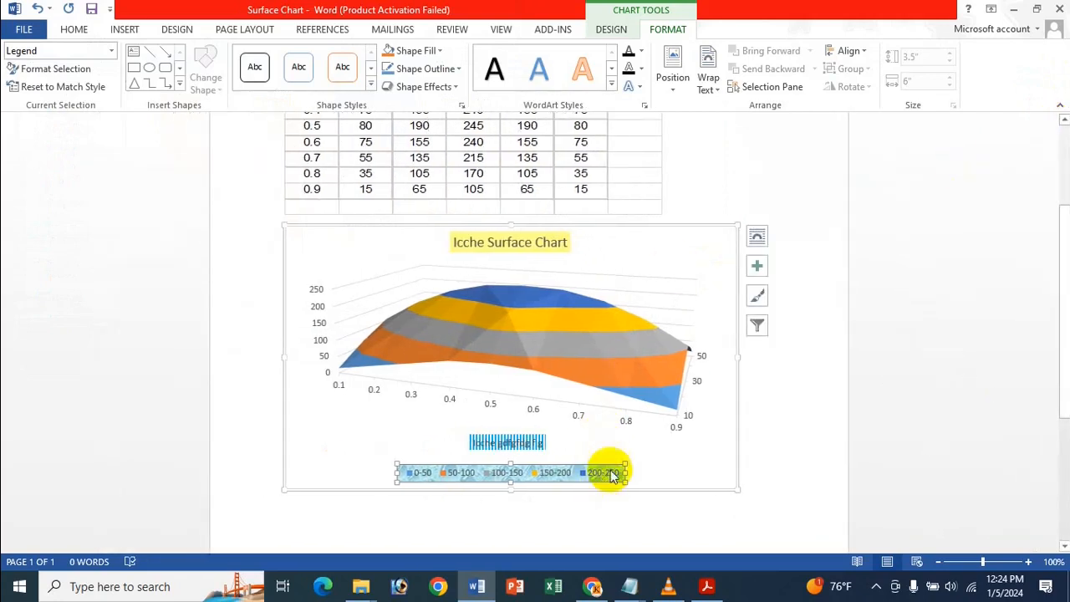
{"action": "left_click", "coordinate": [757, 266]}
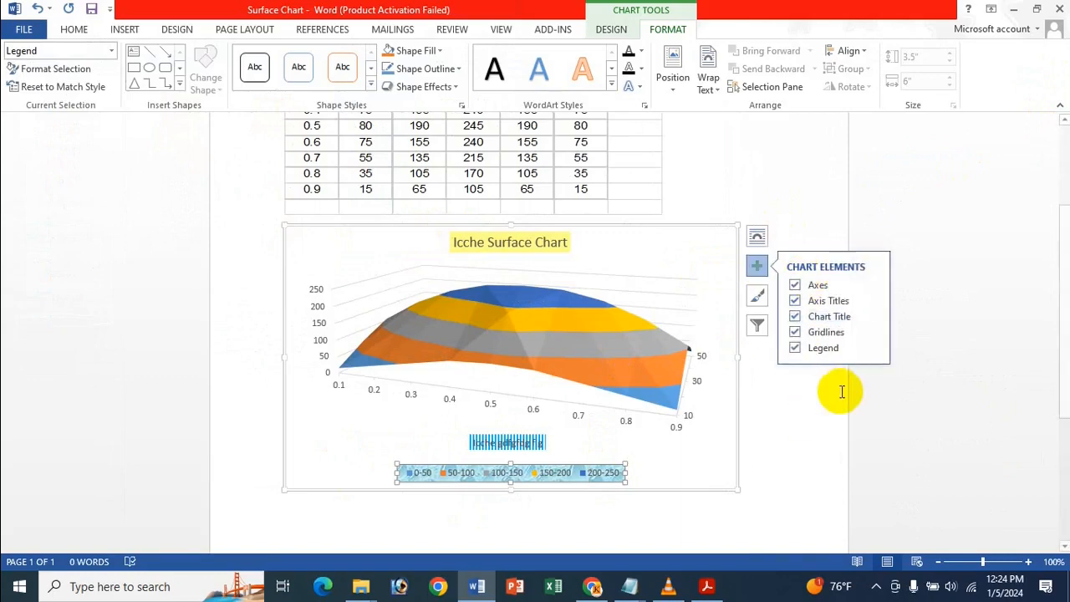
{"action": "left_click", "coordinate": [699, 248]}
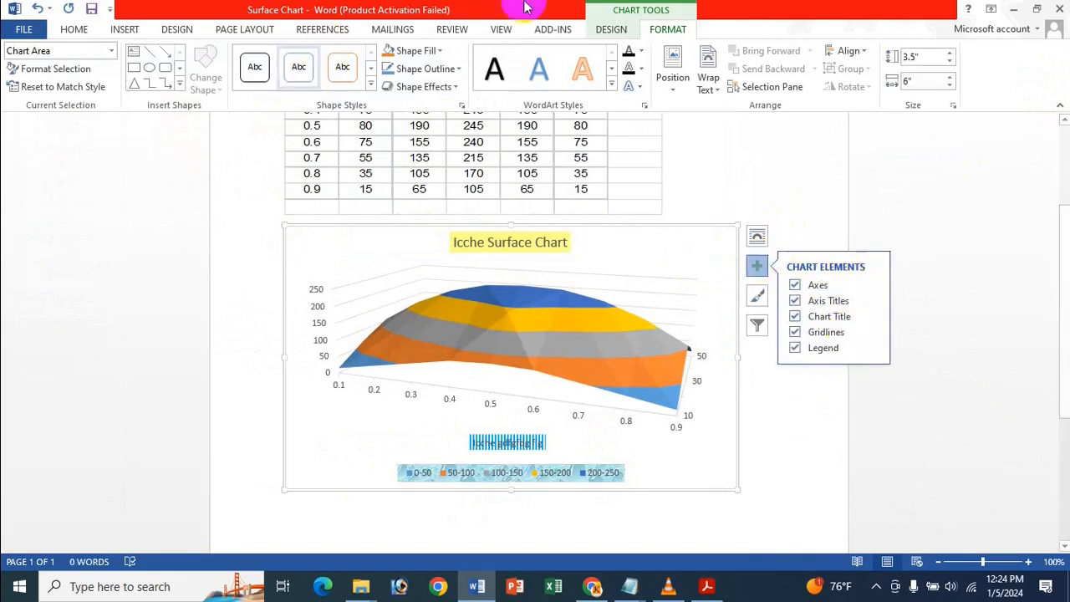
Look through the options for adding chart elements, including axes, axis titles, gridlines and legend positions.
{"action": "left_click", "coordinate": [613, 30]}
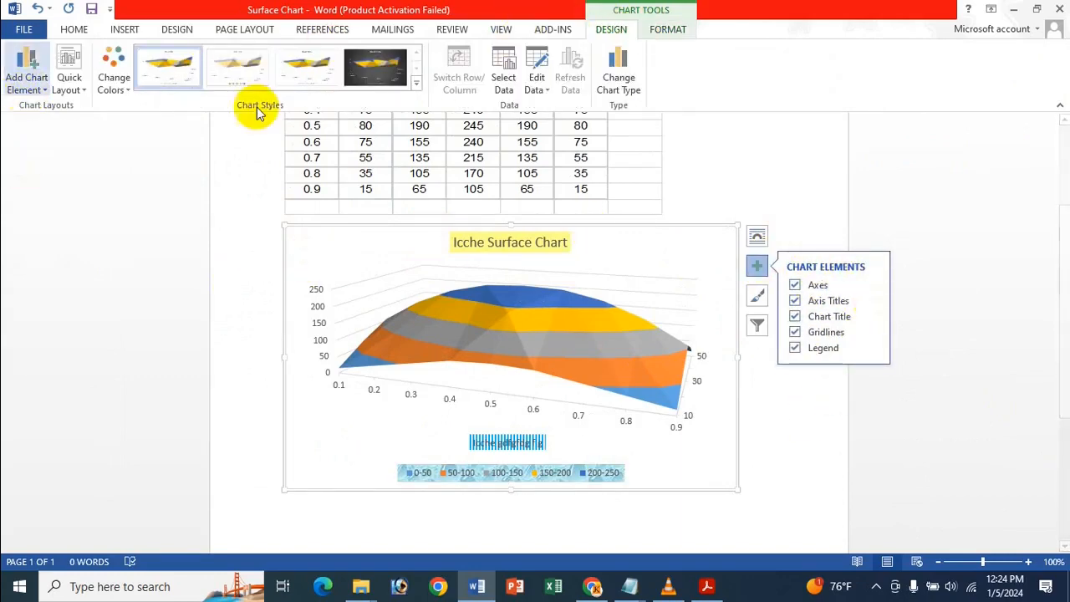
{"action": "left_click", "coordinate": [27, 86]}
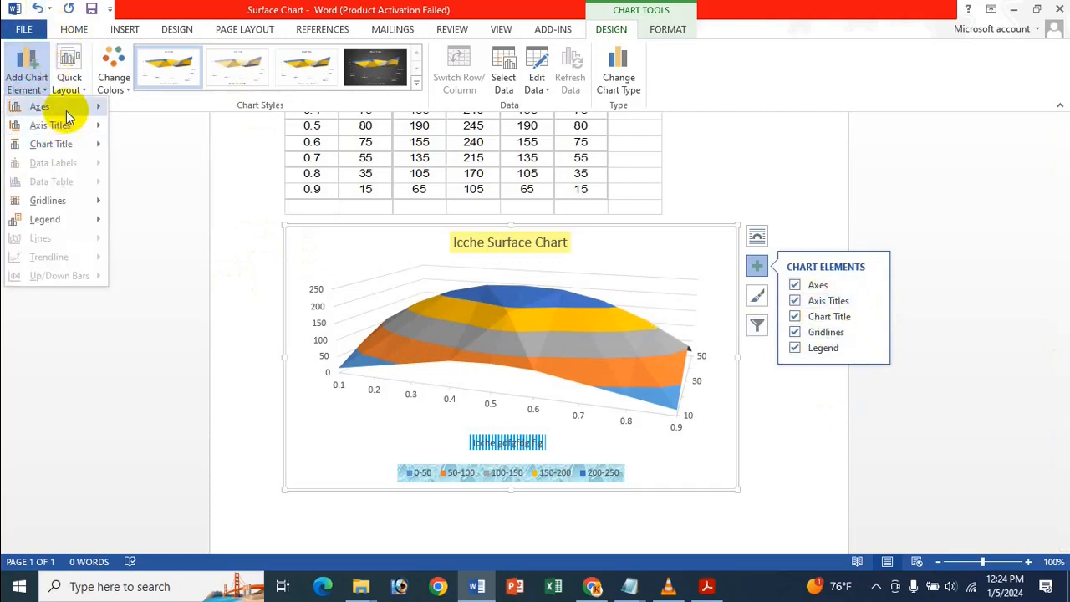
{"action": "mouse_move", "coordinate": [48, 106]}
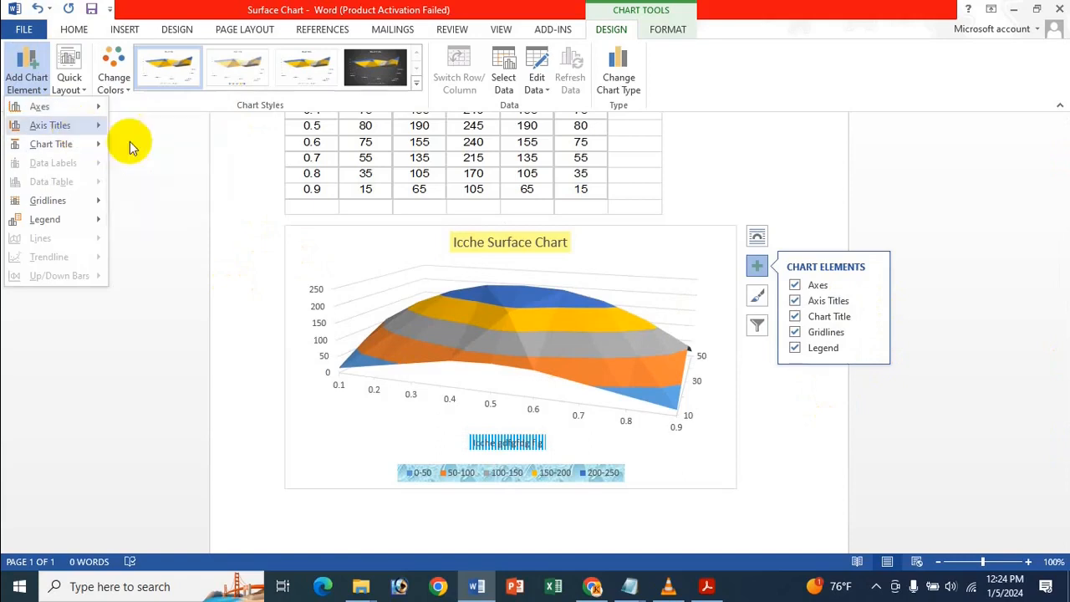
{"action": "mouse_move", "coordinate": [83, 125]}
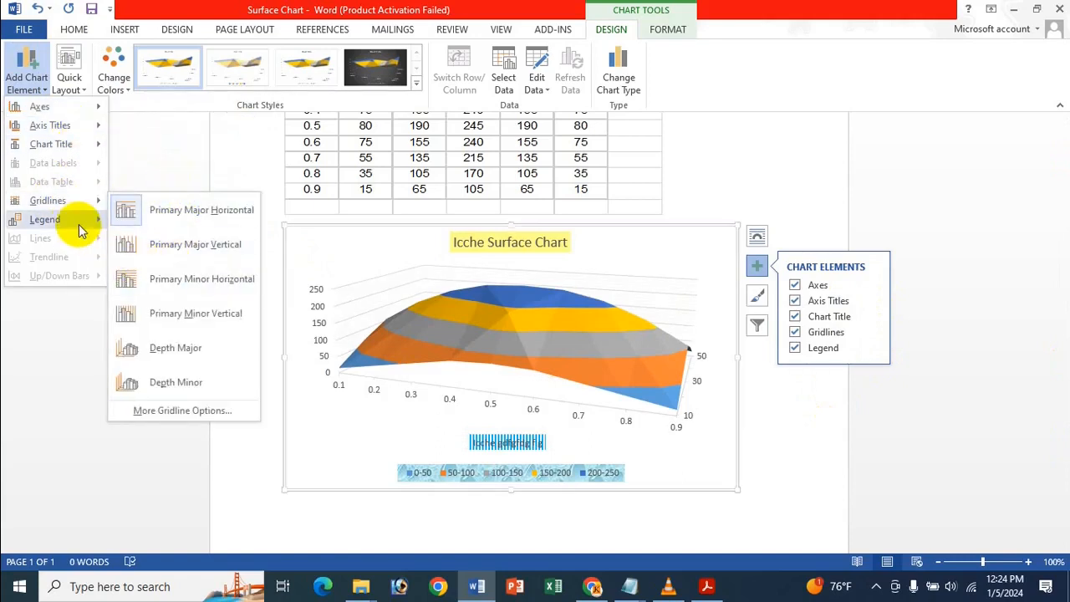
{"action": "mouse_move", "coordinate": [84, 224]}
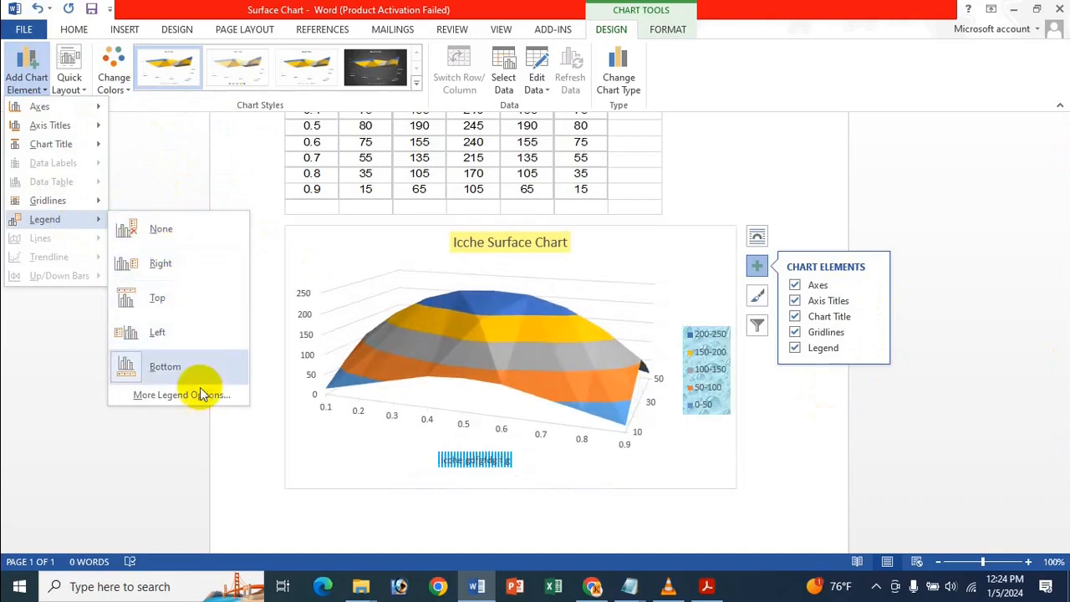
{"action": "mouse_move", "coordinate": [63, 199]}
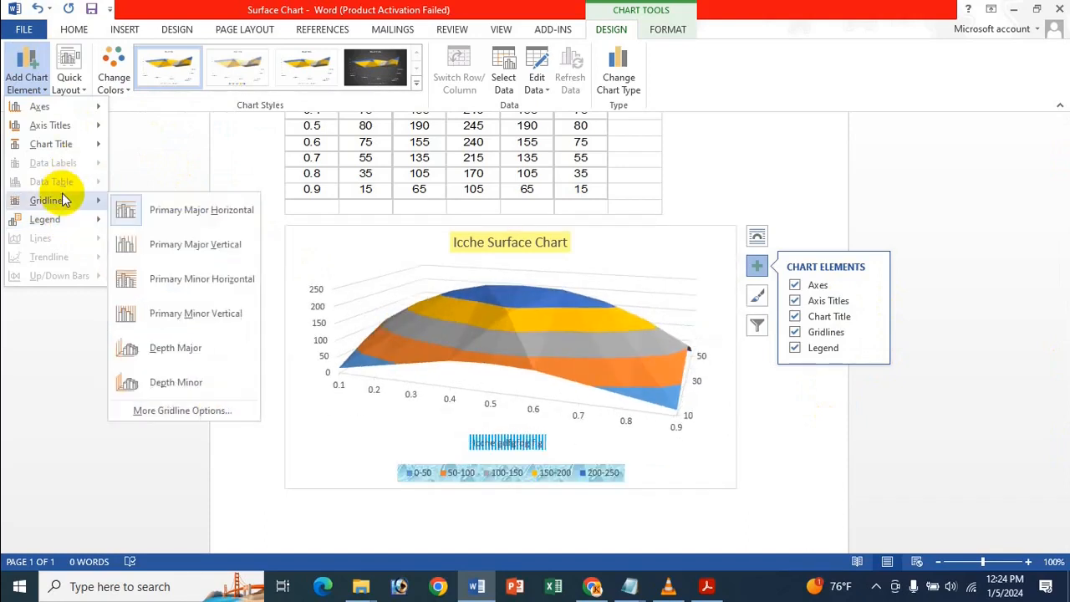
{"action": "left_click", "coordinate": [219, 5]}
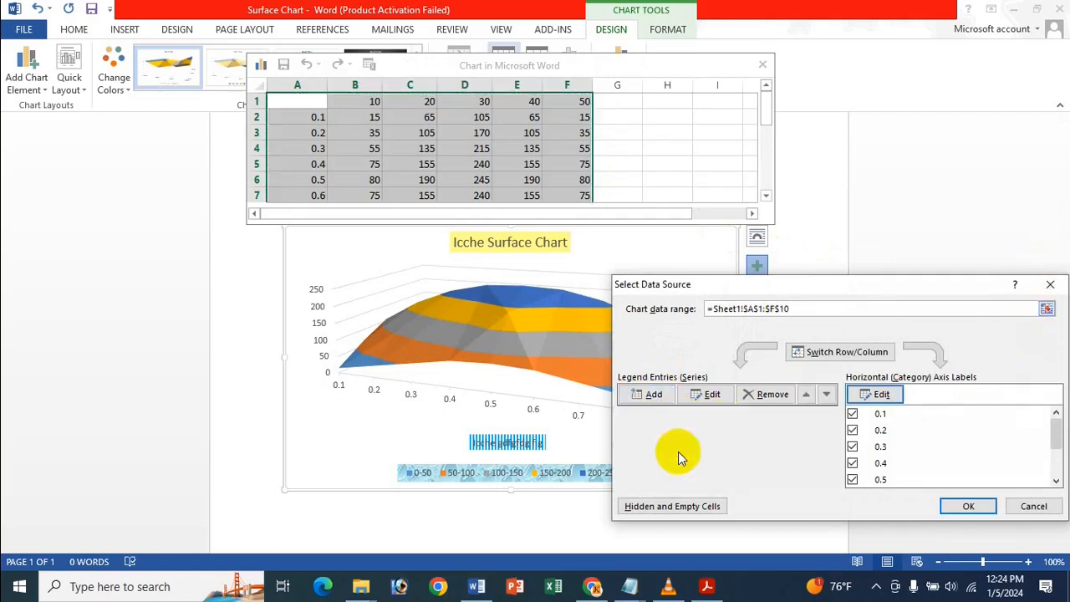
Inspect series 30 in the chart's data source, and close the data source selection and its data sheet.
{"action": "left_click", "coordinate": [680, 448]}
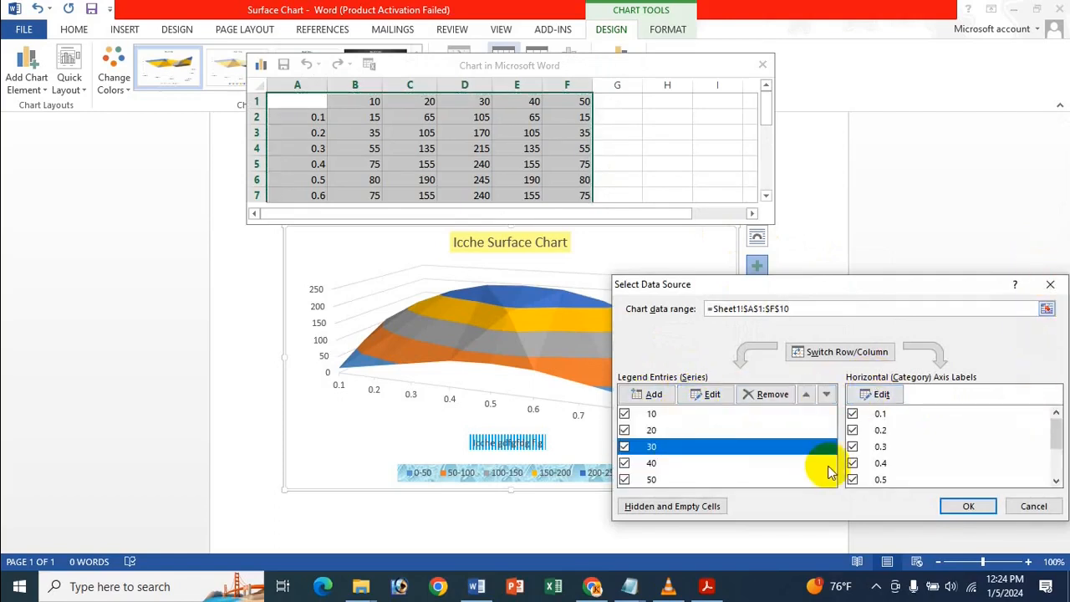
{"action": "left_click", "coordinate": [1050, 285]}
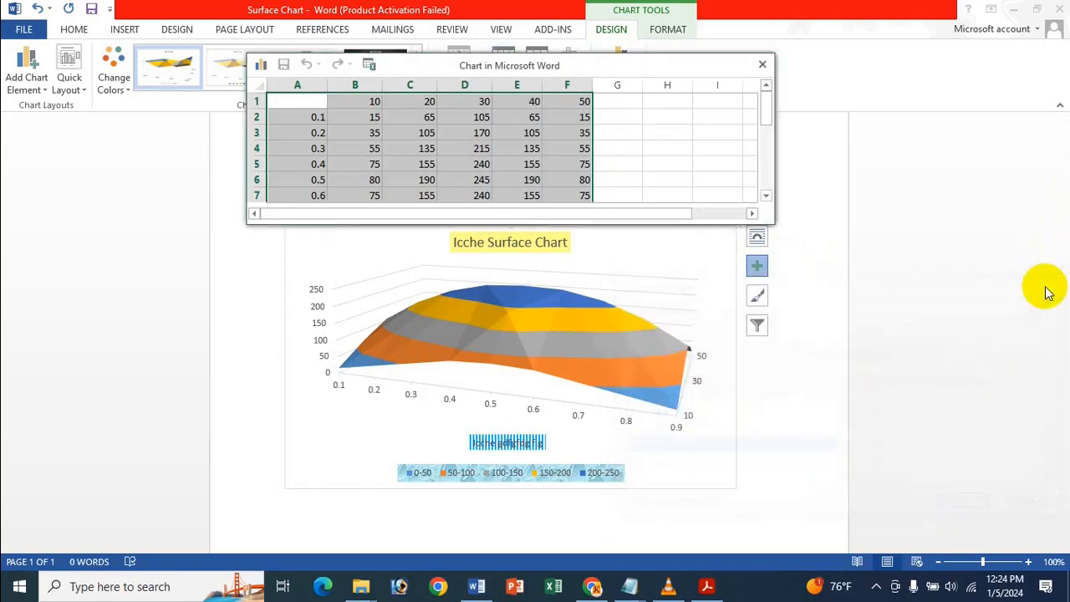
{"action": "left_click", "coordinate": [763, 66]}
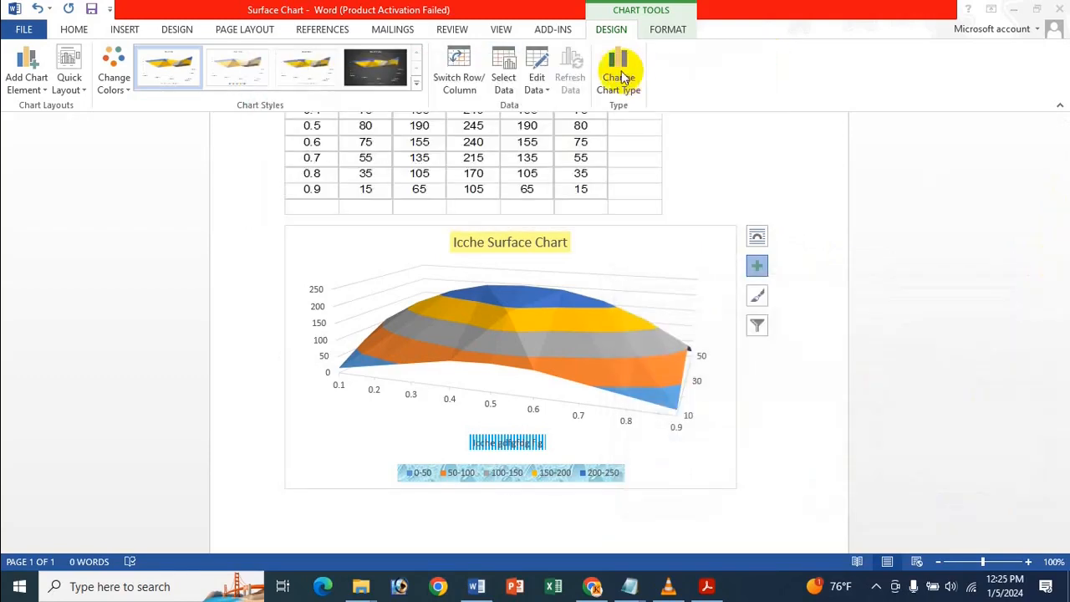
View the chart's data in the embedded data sheet, dismissing the activation wizard, and close the sheet.
{"action": "left_click", "coordinate": [538, 86]}
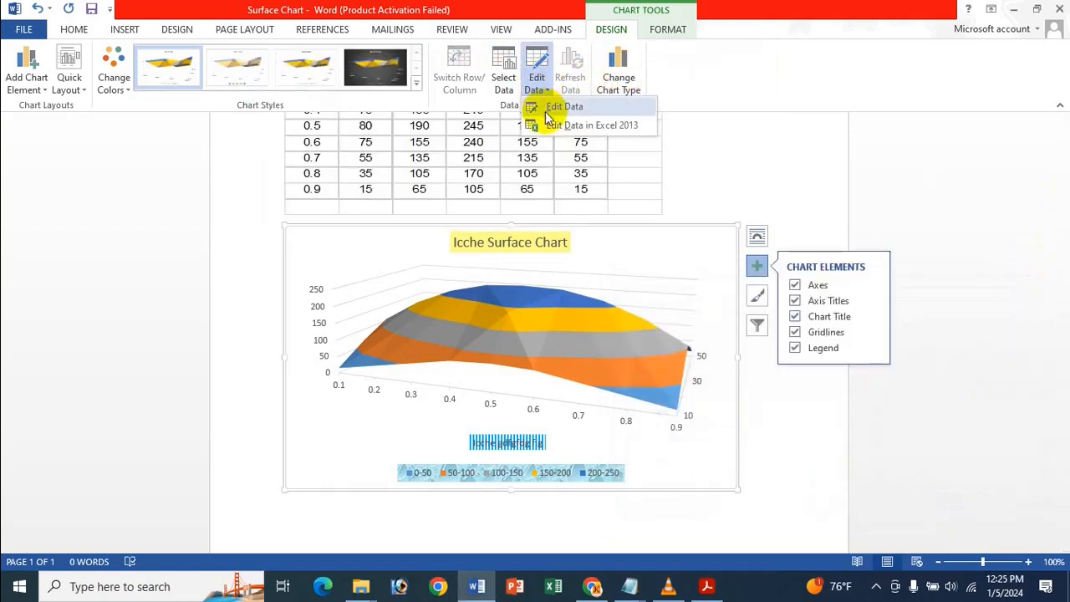
{"action": "left_click", "coordinate": [548, 121]}
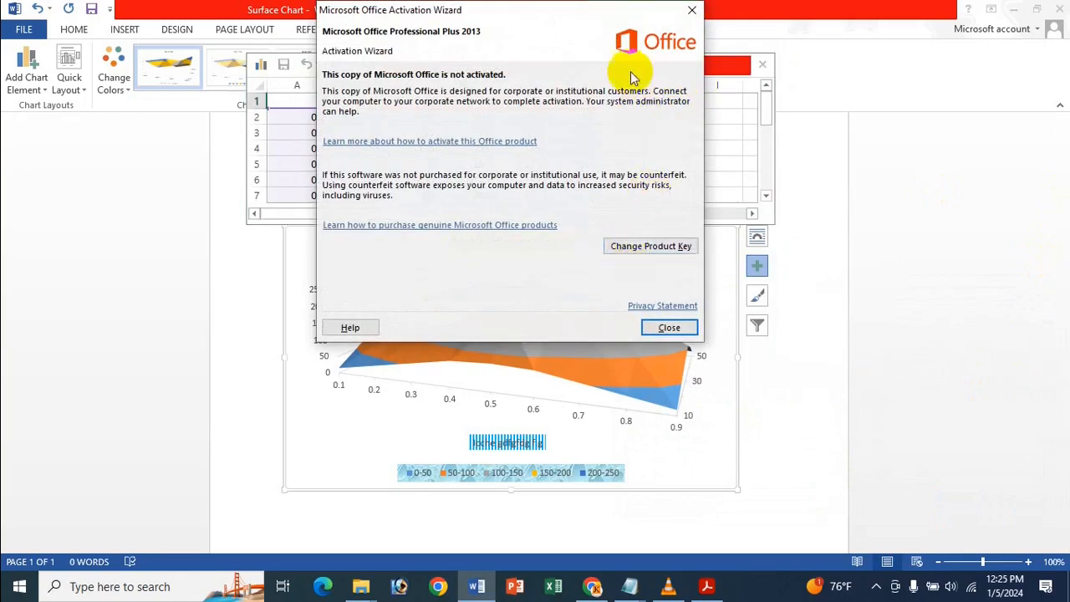
{"action": "left_click", "coordinate": [670, 327]}
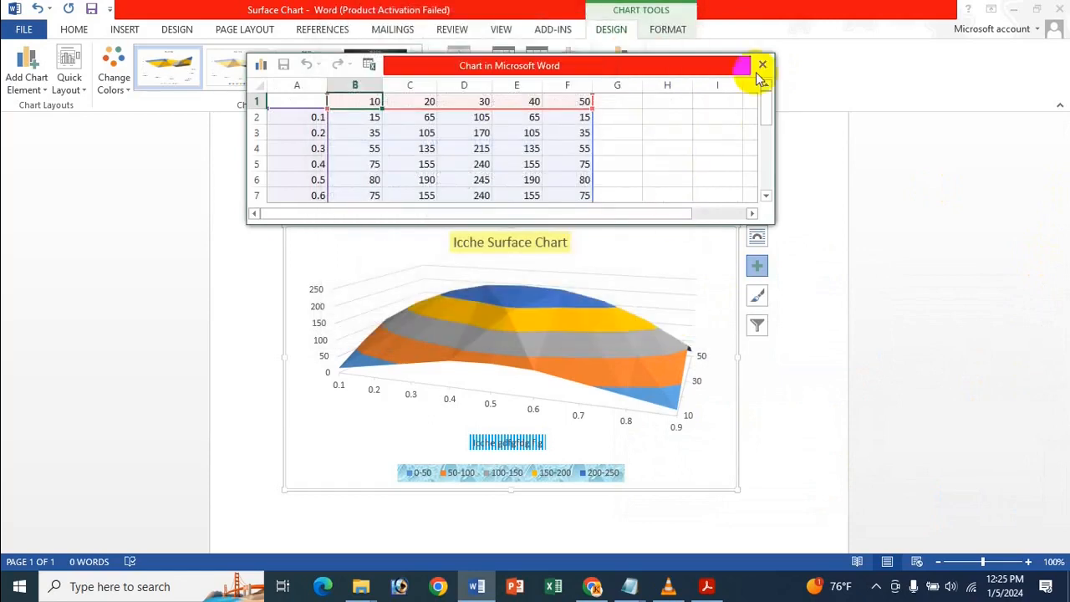
{"action": "left_click", "coordinate": [760, 62]}
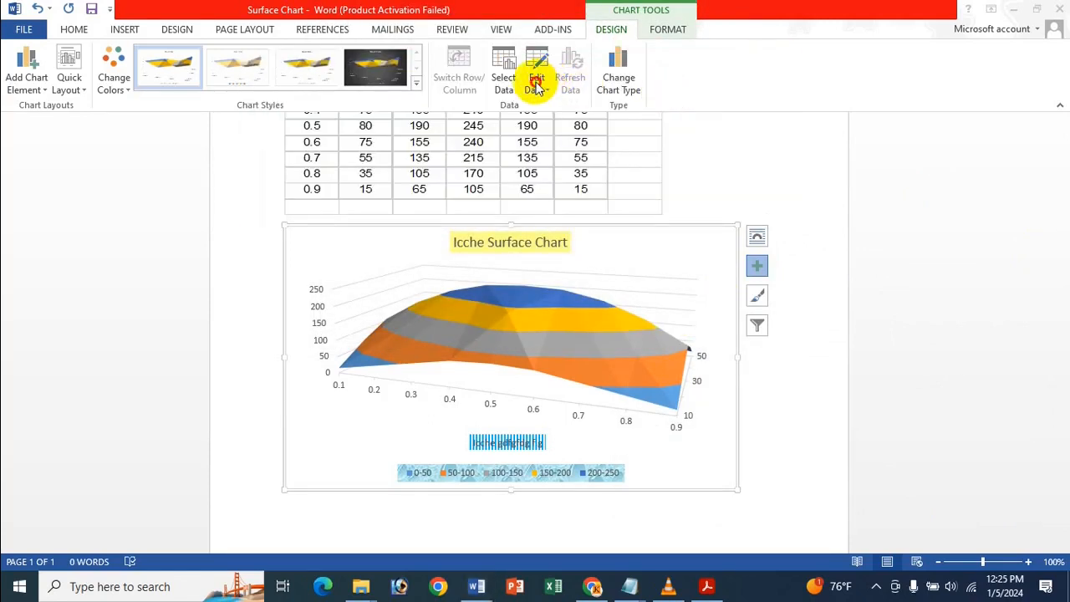
View the chart's data in Excel 2013, dismissing the activation wizard, and close the workbook.
{"action": "left_click", "coordinate": [536, 86]}
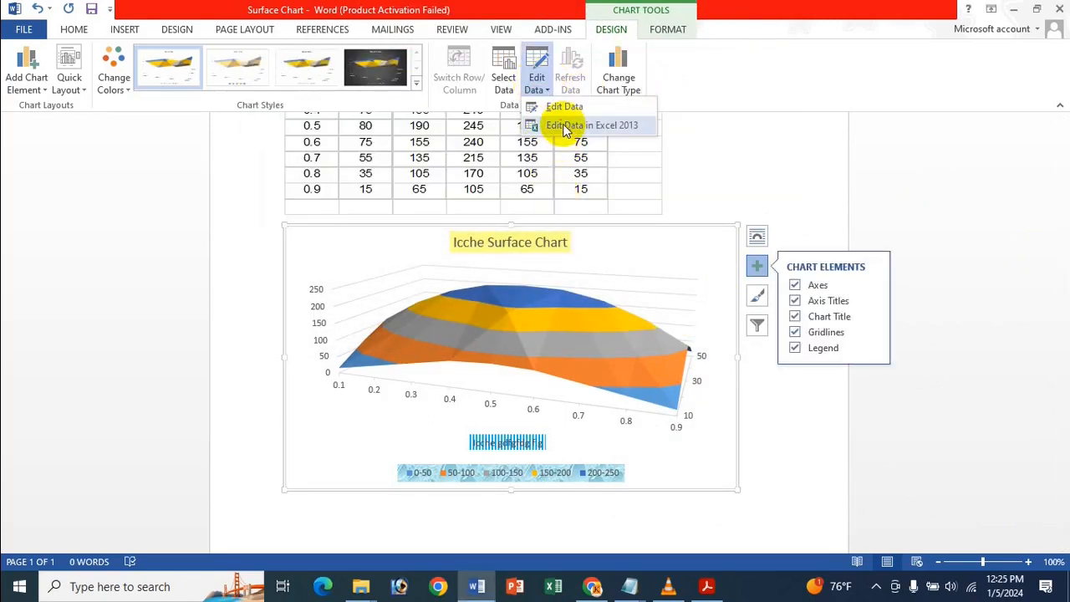
{"action": "left_click", "coordinate": [565, 127]}
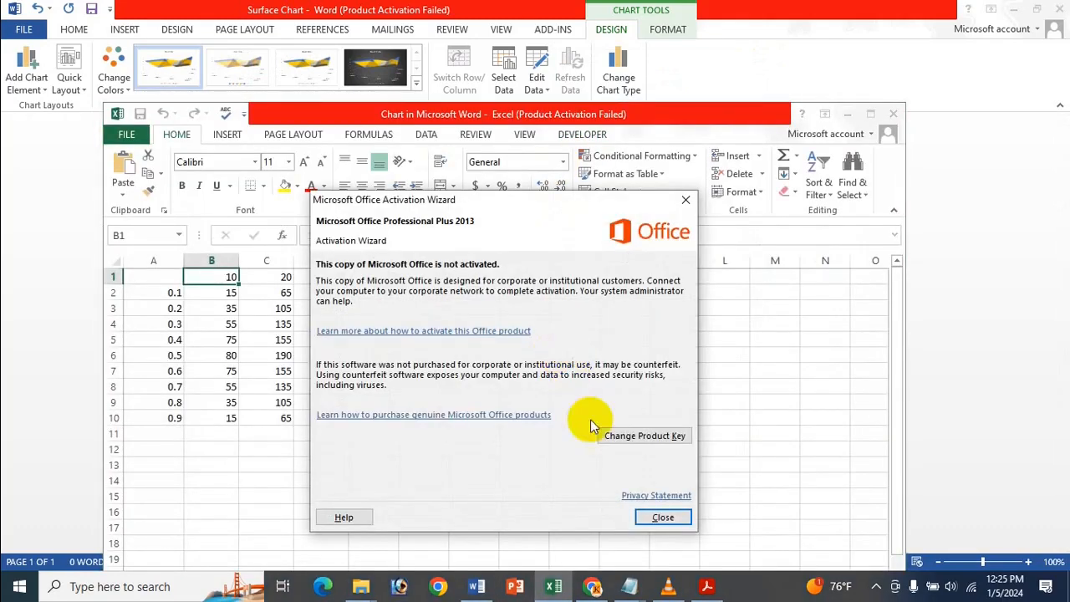
{"action": "left_click", "coordinate": [660, 518]}
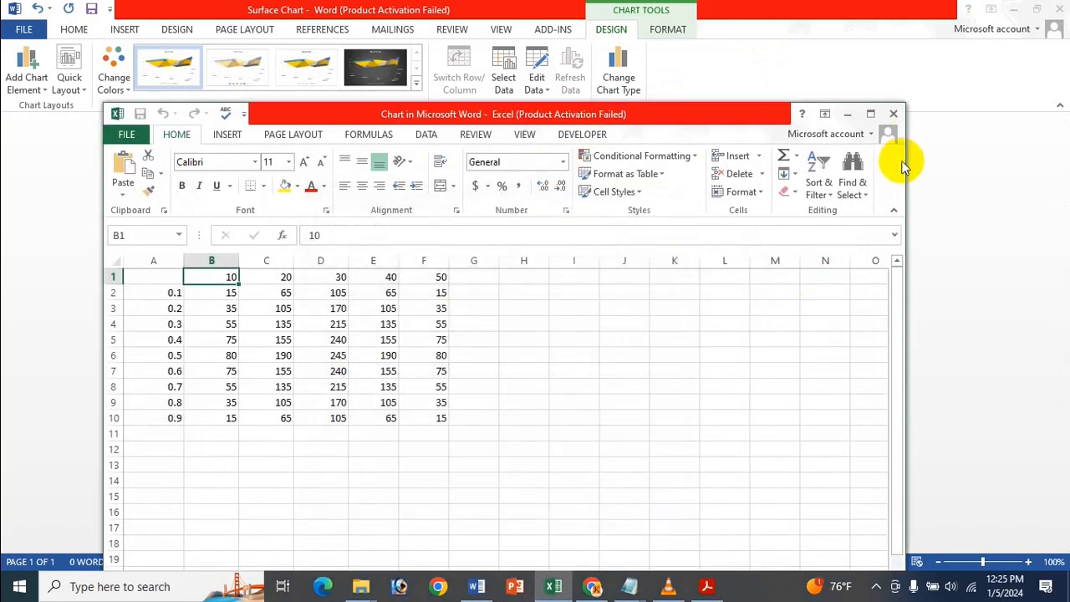
{"action": "left_click", "coordinate": [892, 115]}
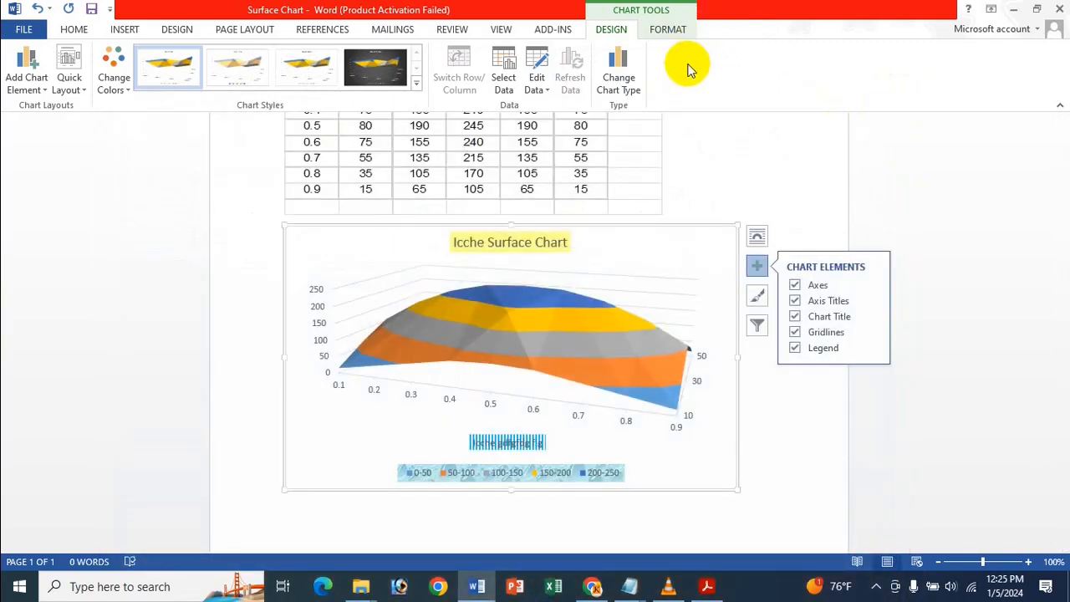
Preview the surface subtypes and change the chart type to Wireframe 3-D Surface.
{"action": "left_click", "coordinate": [629, 70]}
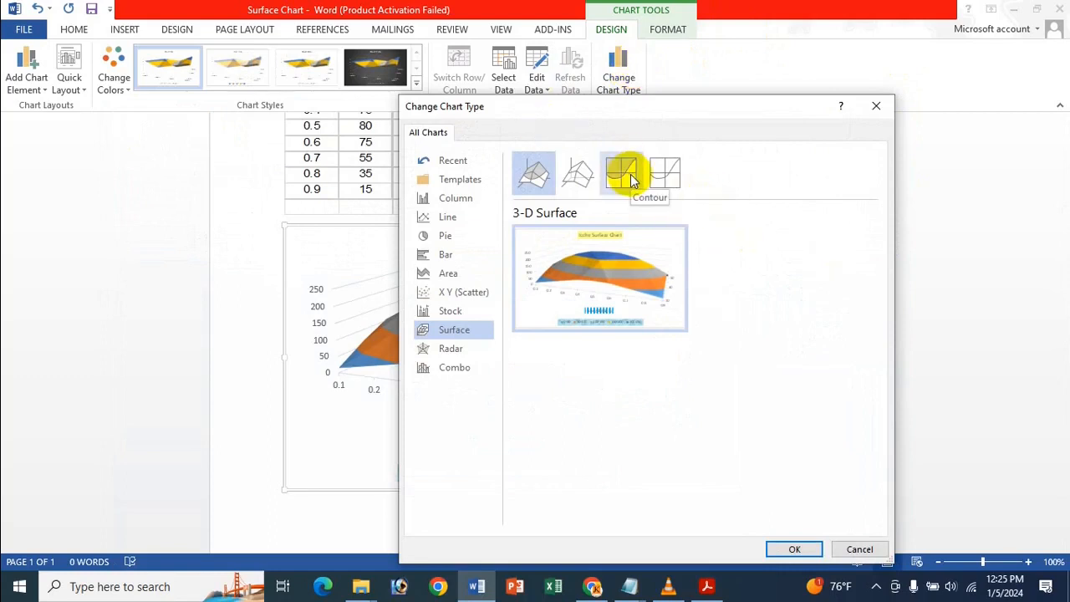
{"action": "left_click", "coordinate": [577, 165]}
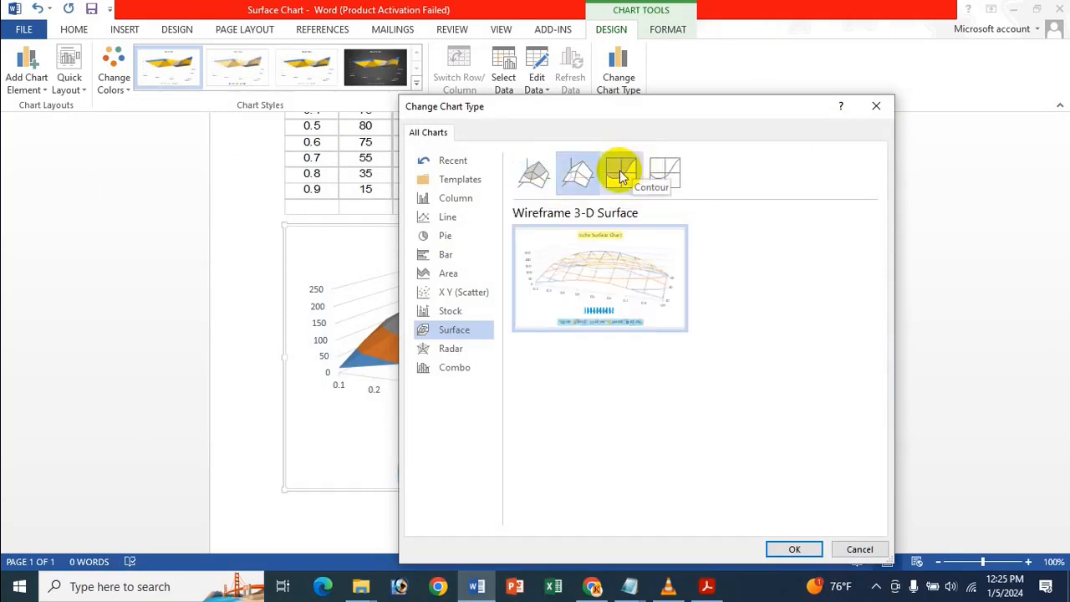
{"action": "left_click", "coordinate": [609, 172]}
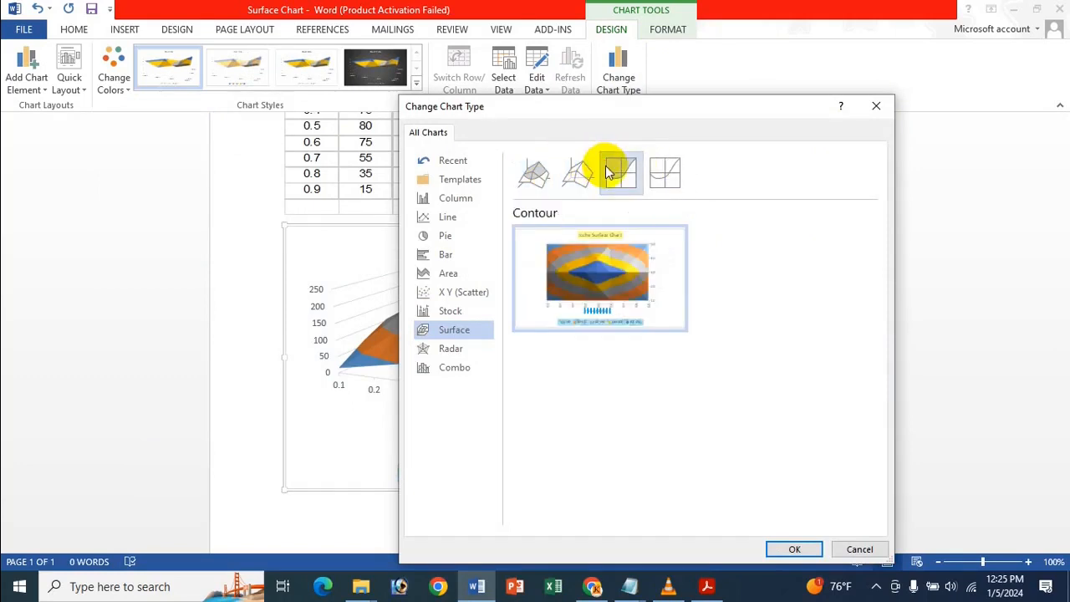
{"action": "left_click", "coordinate": [577, 164]}
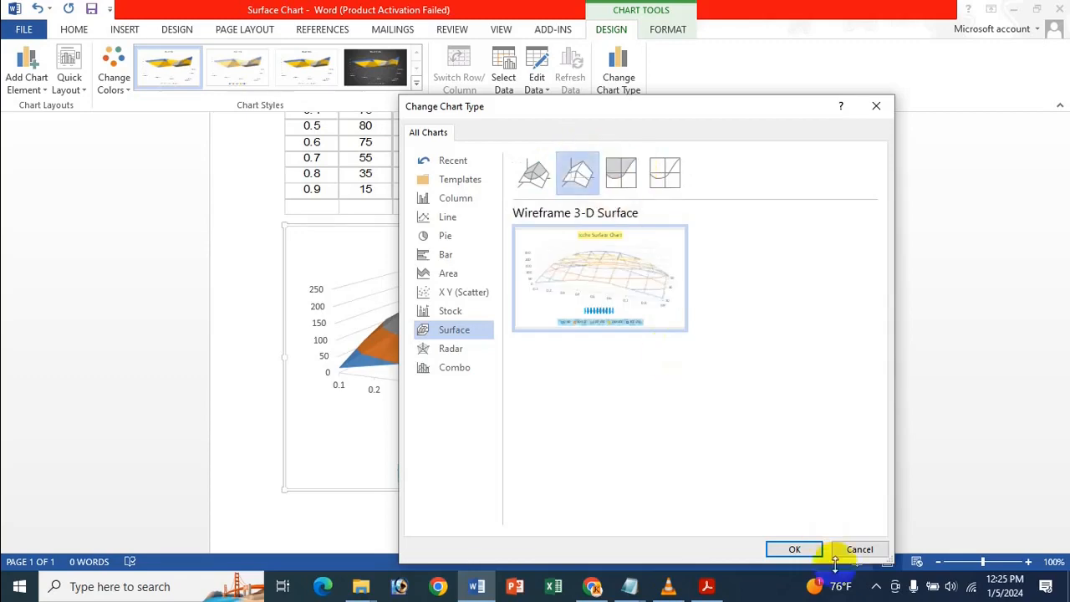
{"action": "left_click", "coordinate": [795, 550]}
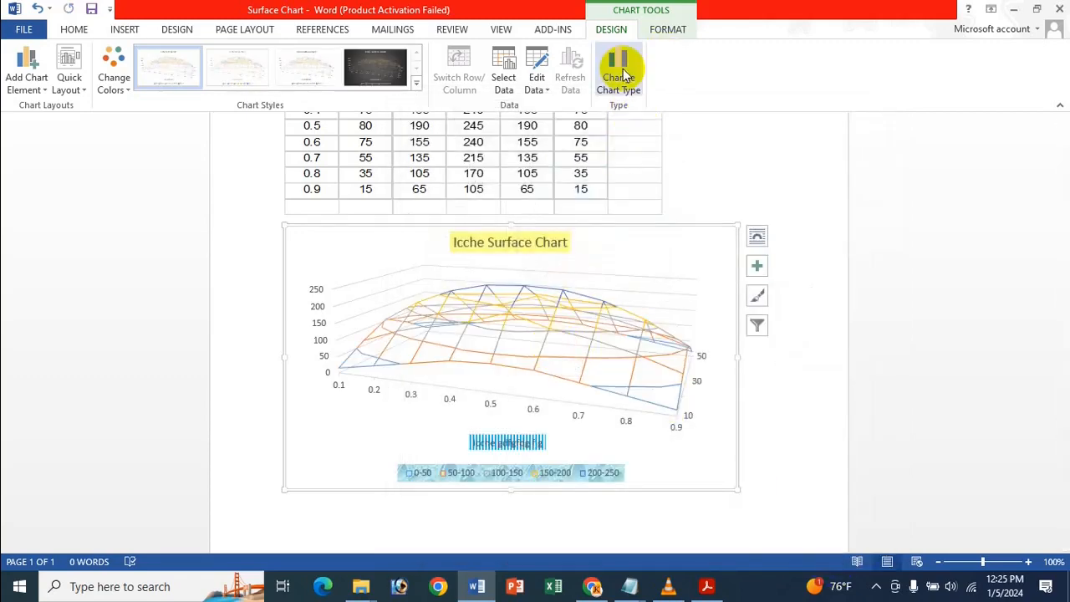
Change the chart type to the Contour surface subtype.
{"action": "left_click", "coordinate": [623, 74]}
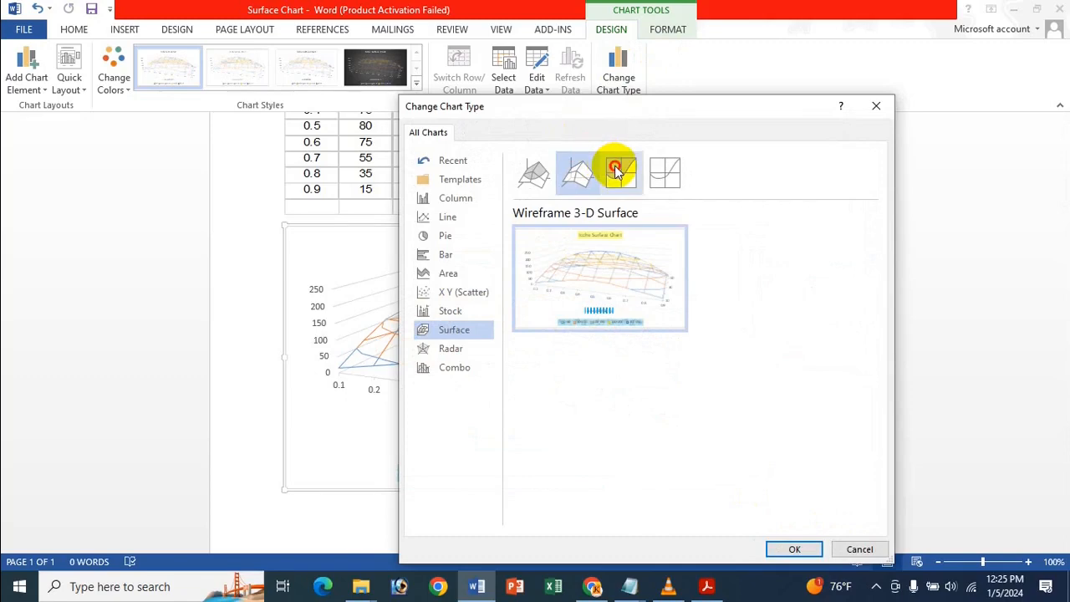
{"action": "left_click", "coordinate": [616, 170]}
{"action": "left_click", "coordinate": [794, 549]}
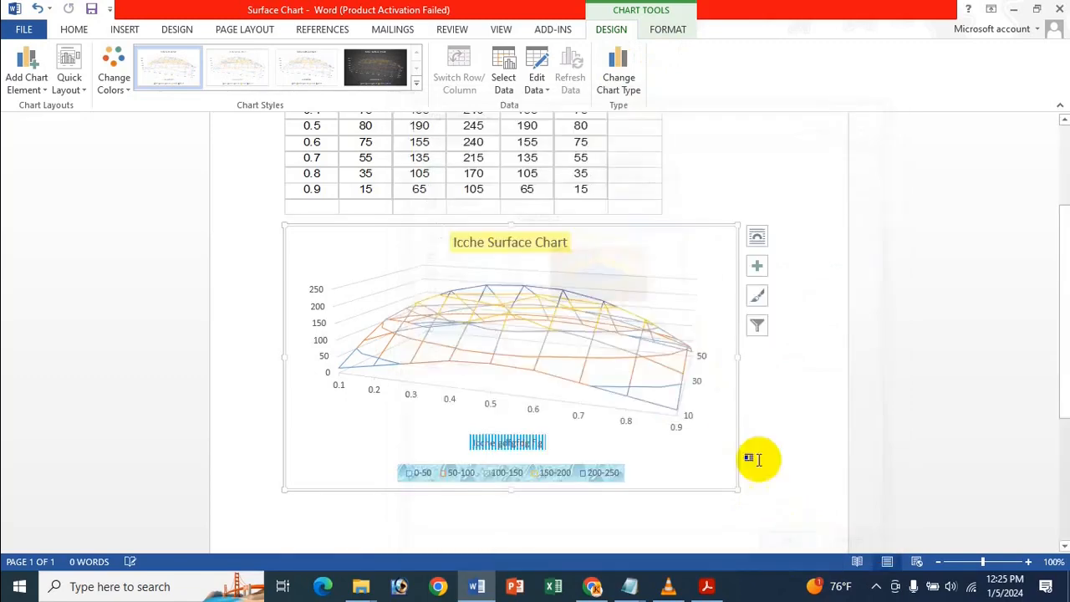
Change the chart type to the Wireframe Contour surface subtype.
{"action": "left_click", "coordinate": [619, 67]}
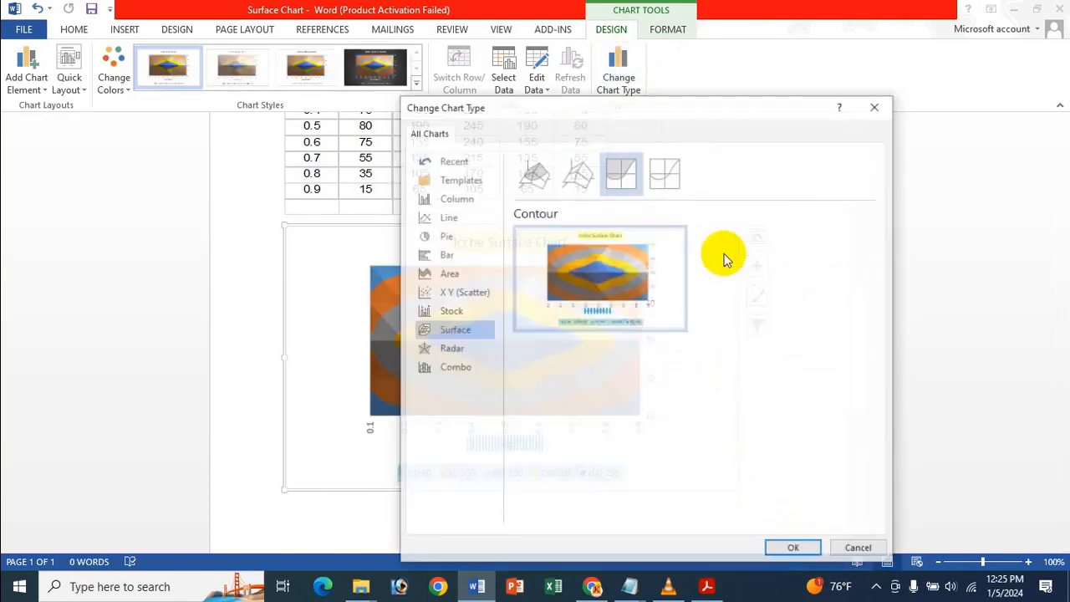
{"action": "left_click", "coordinate": [664, 174]}
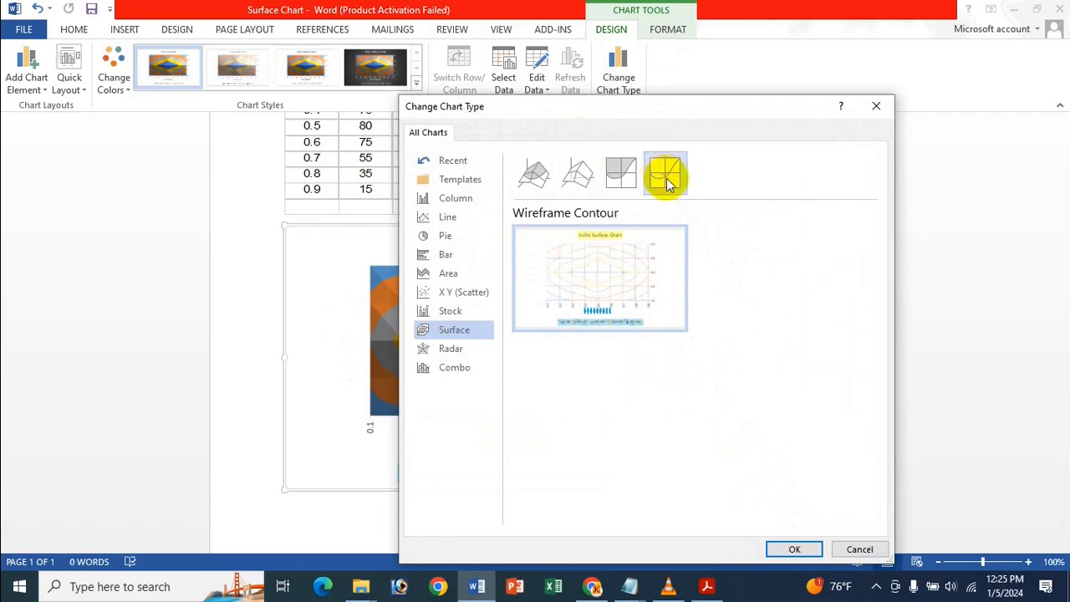
{"action": "left_click", "coordinate": [774, 548]}
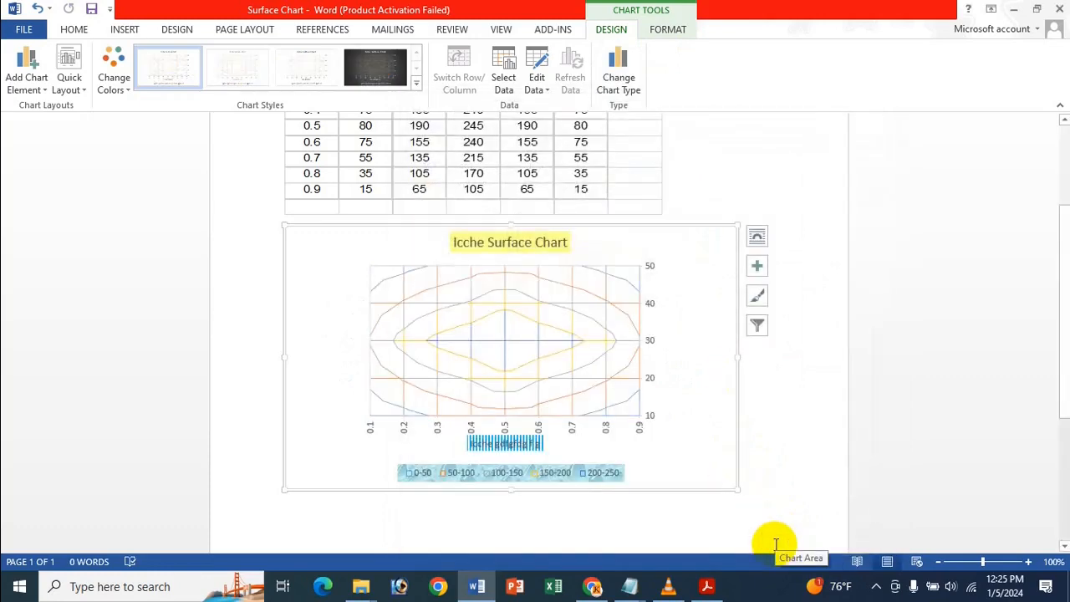
Change the chart type to the 3-D Surface subtype.
{"action": "left_click", "coordinate": [619, 71]}
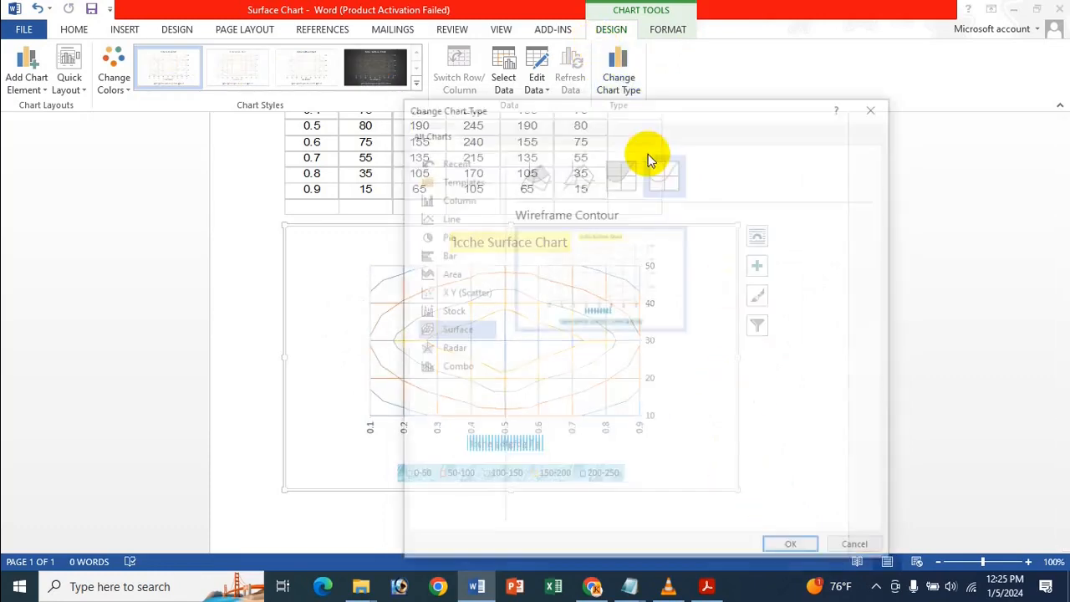
{"action": "left_click", "coordinate": [545, 181]}
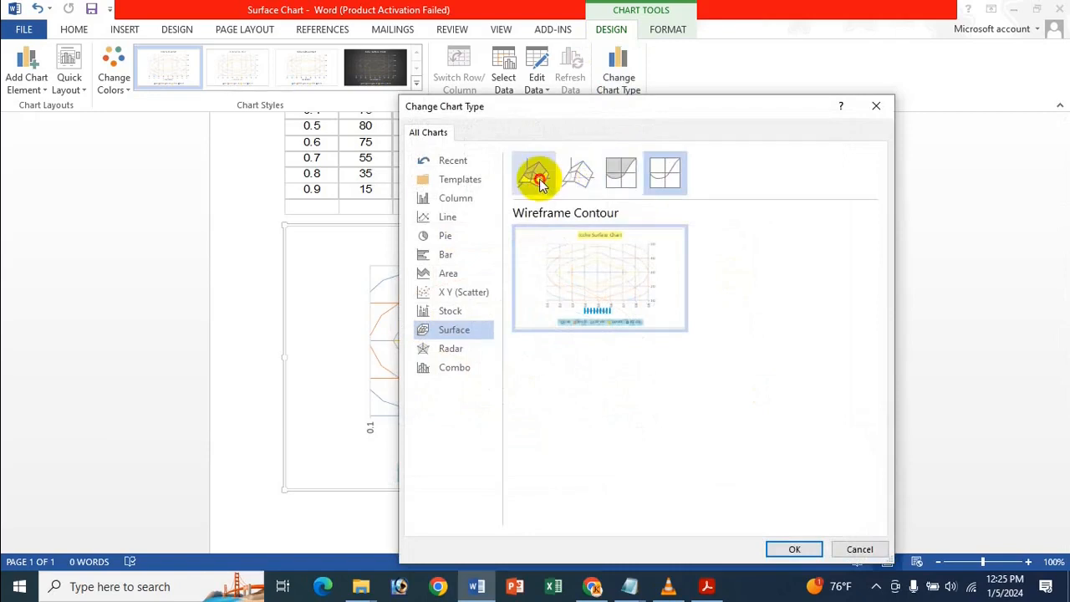
{"action": "left_click", "coordinate": [796, 551]}
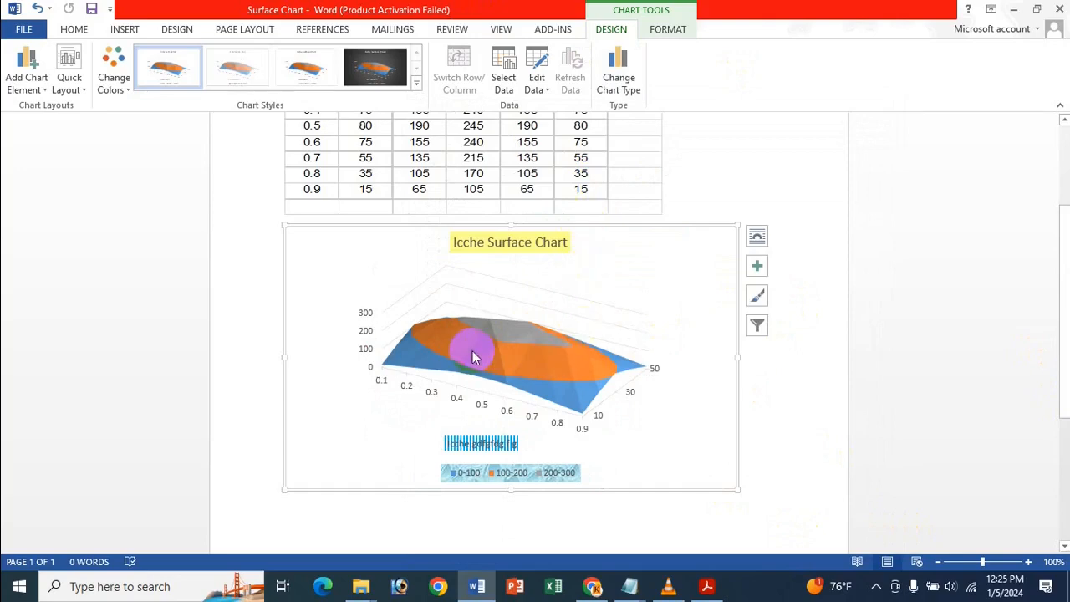
Close the chart type selection without choosing a type and undo the chart type changes back to the original 3-D surface chart.
{"action": "left_click", "coordinate": [637, 81]}
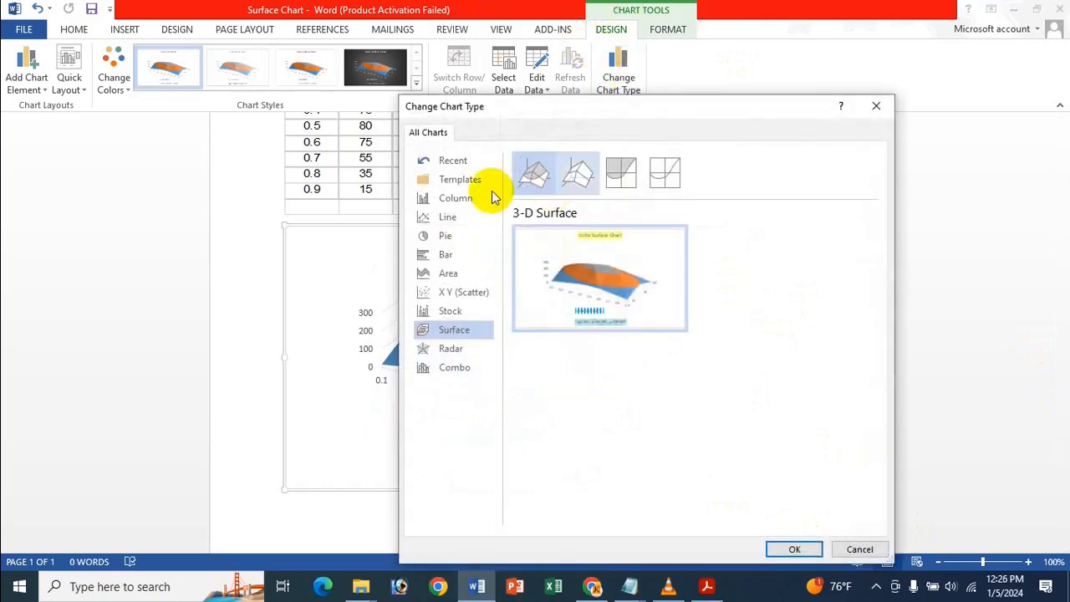
{"action": "left_click", "coordinate": [878, 108]}
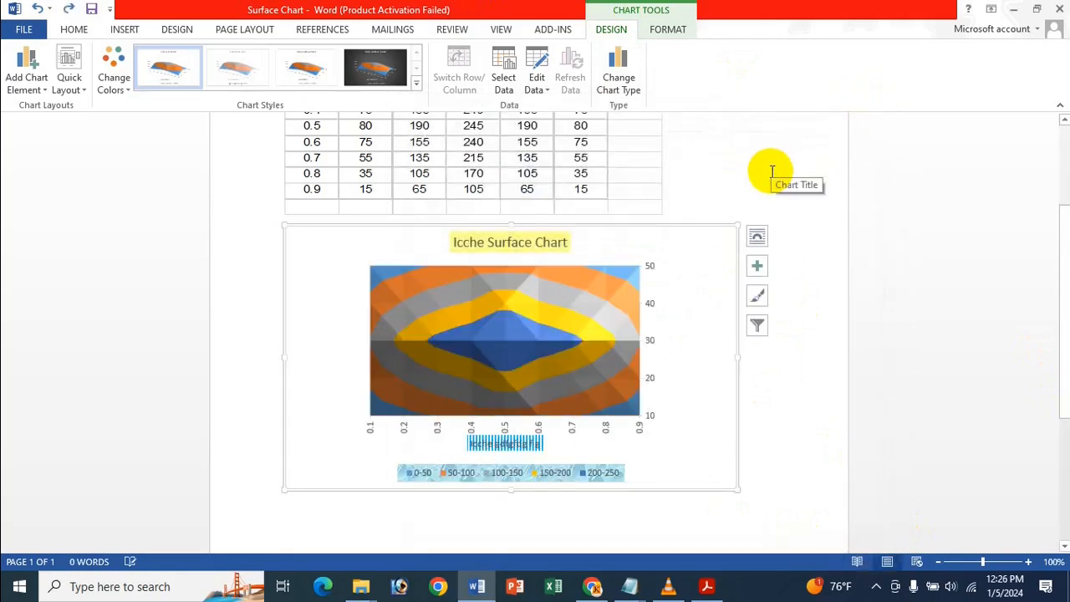
{"action": "key", "text": "ctrl+z"}
{"action": "key", "text": "ctrl+z"}
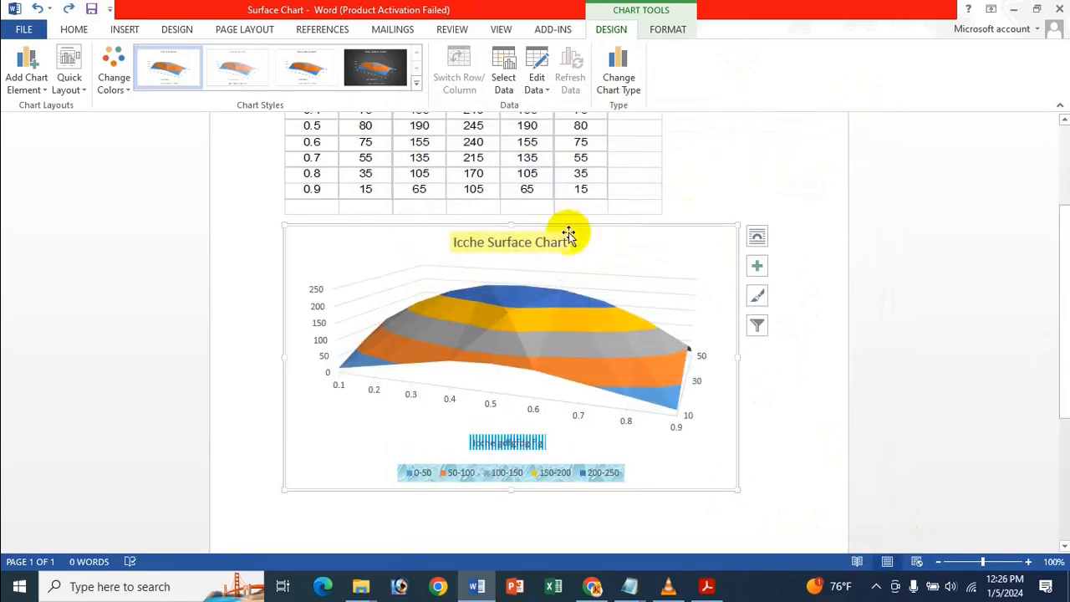